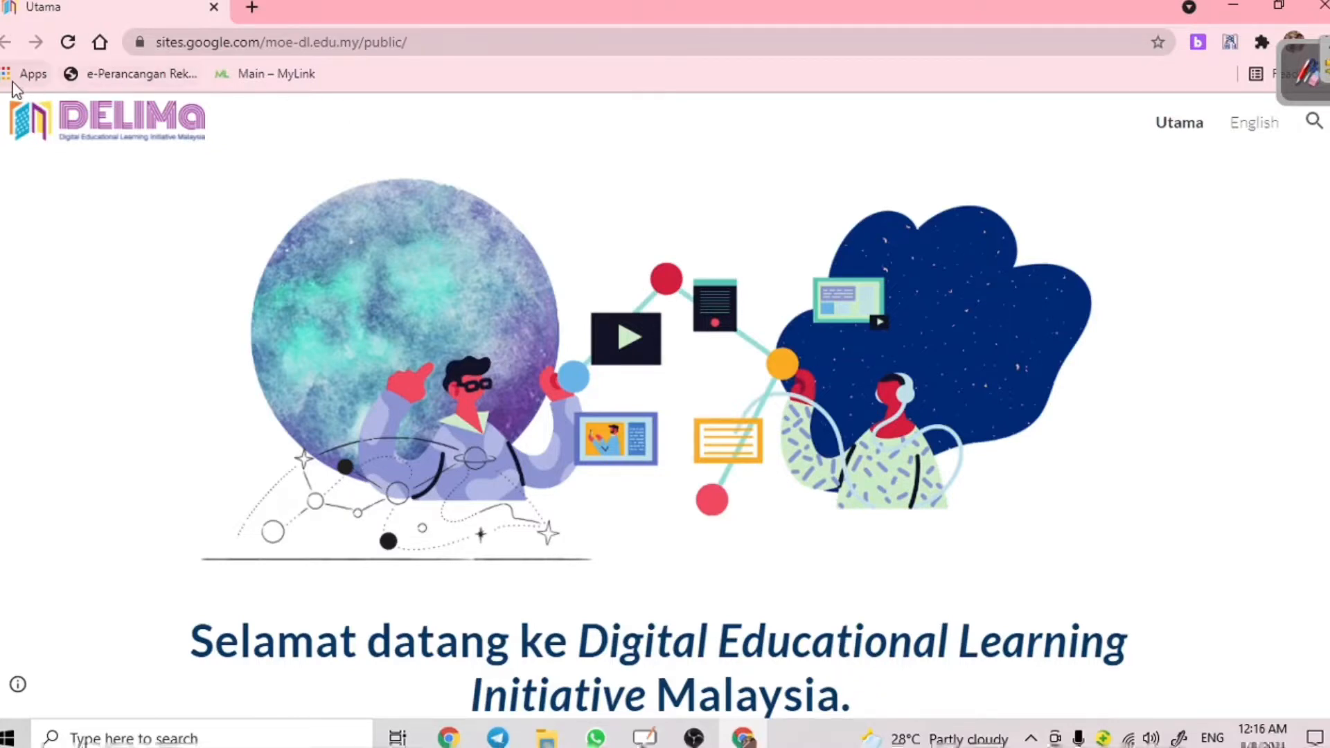
- Search for 'google' and go to the google.com home page
click(249, 44)
text(googl)
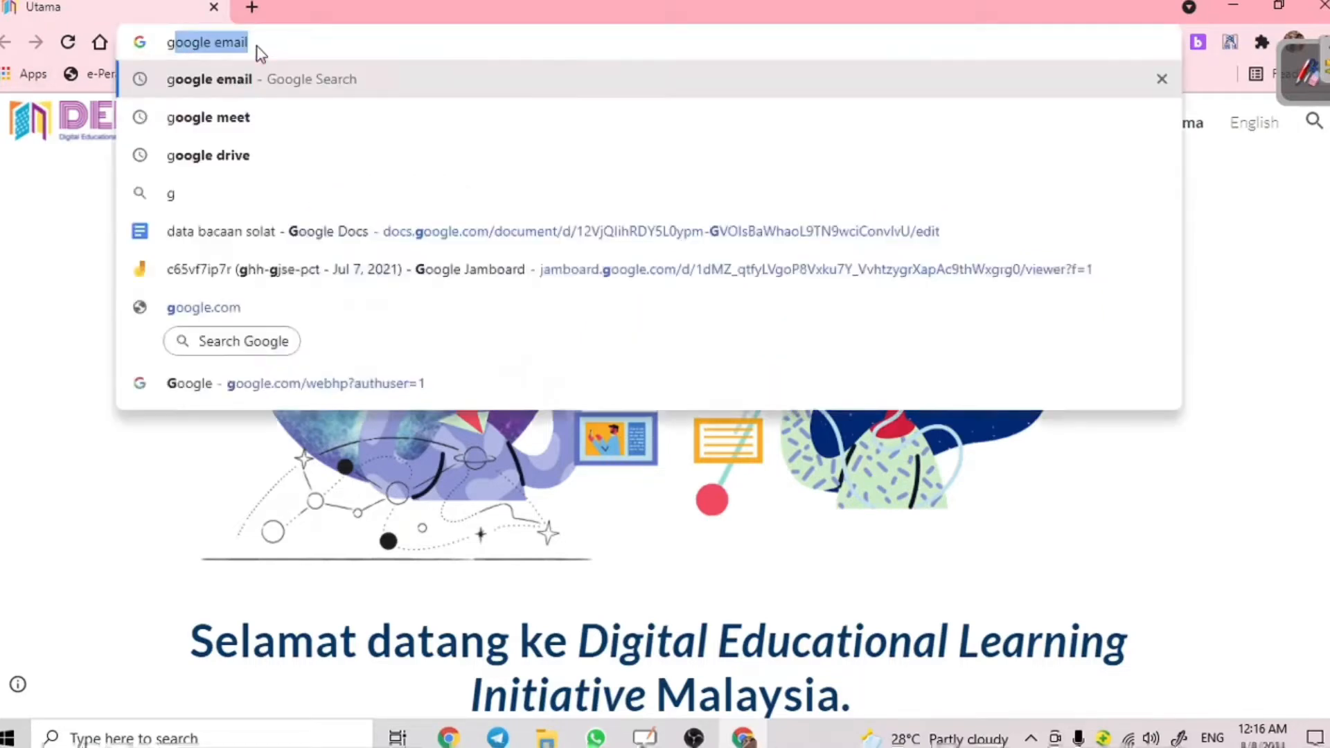
text(e)
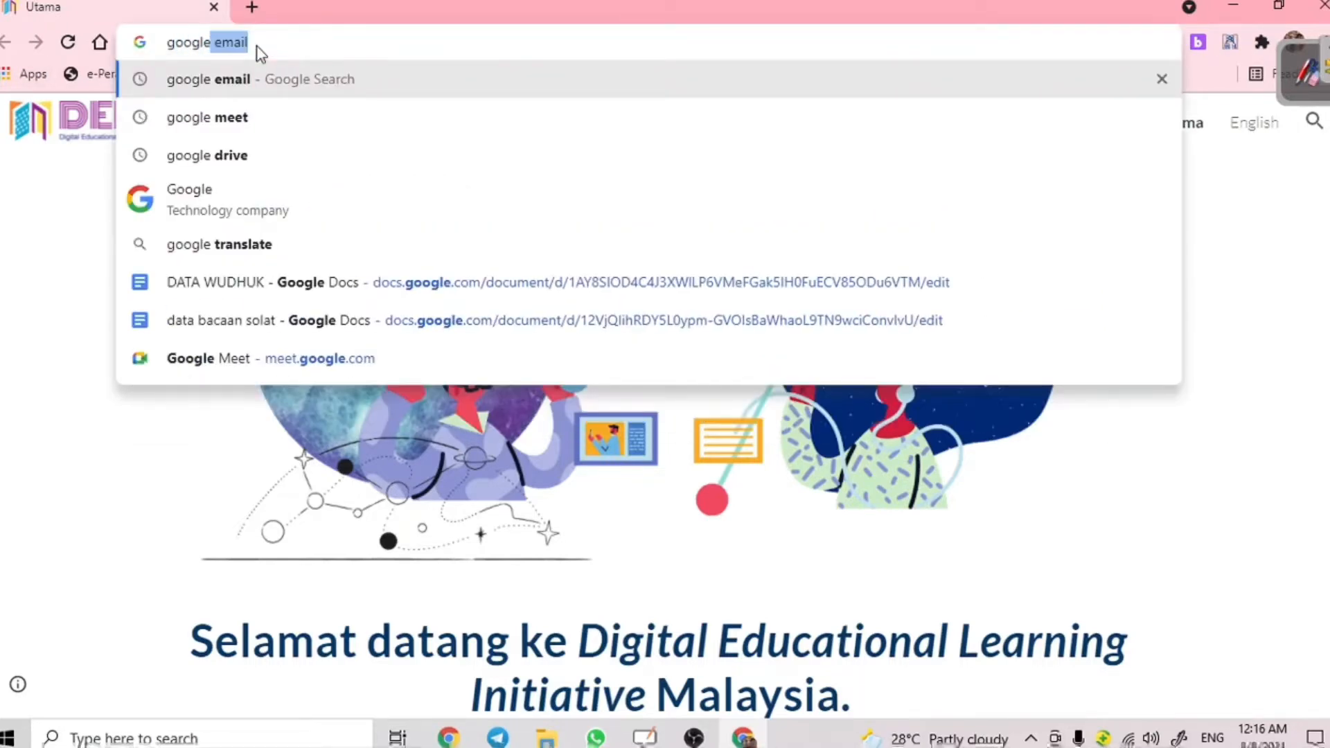
click(306, 197)
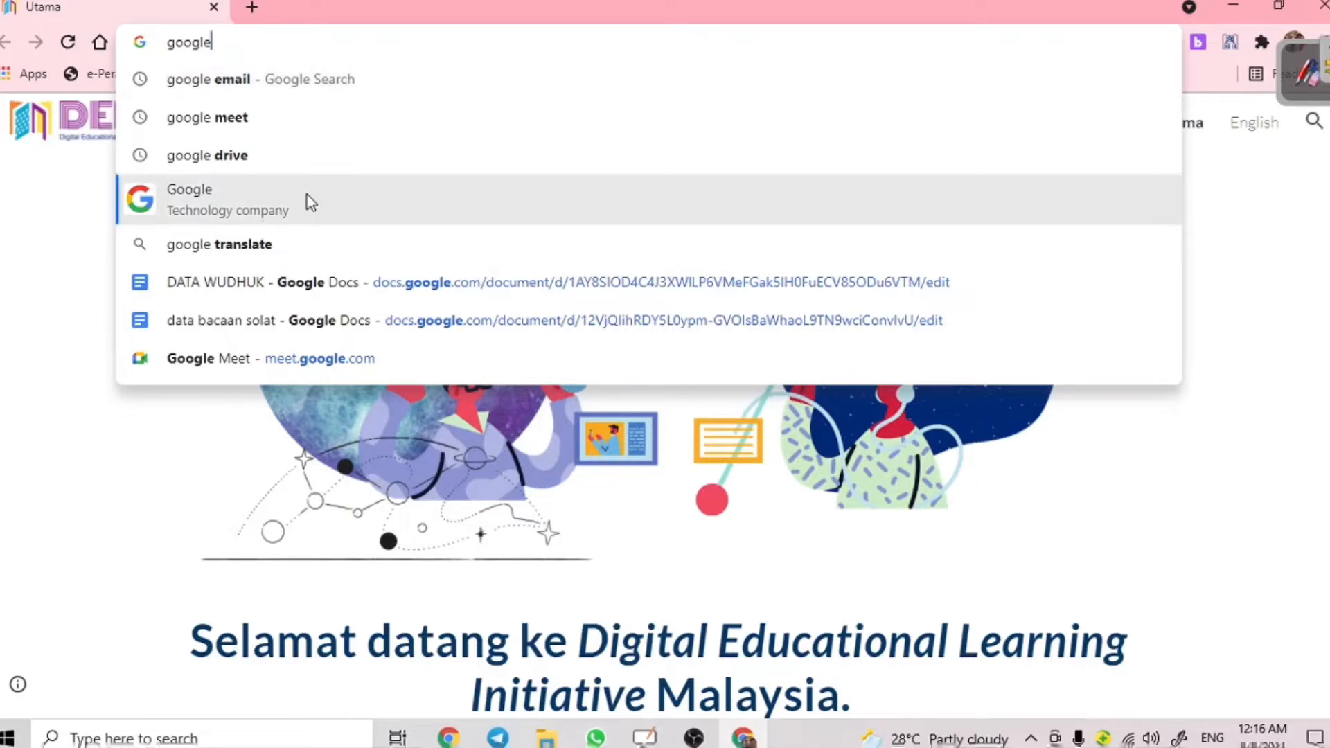
click(195, 313)
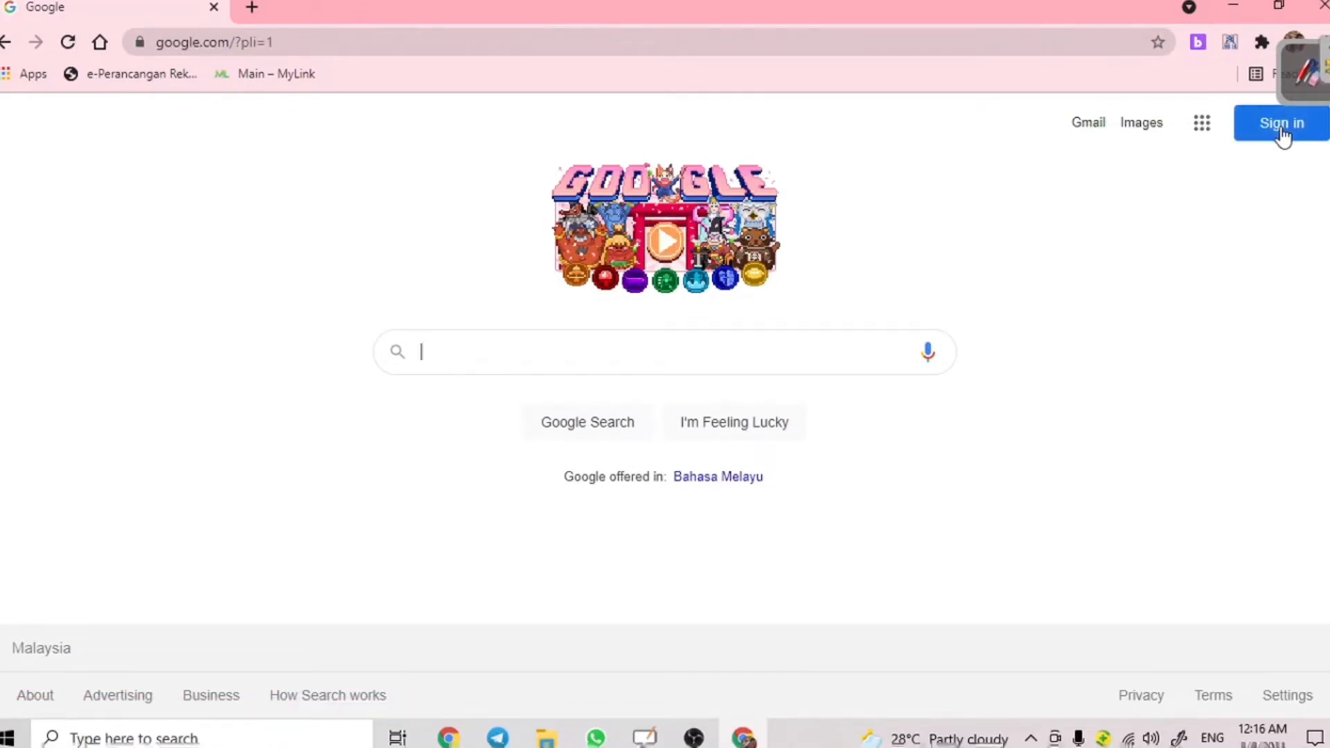
- Open Jamboard from the Google apps list
click(1211, 133)
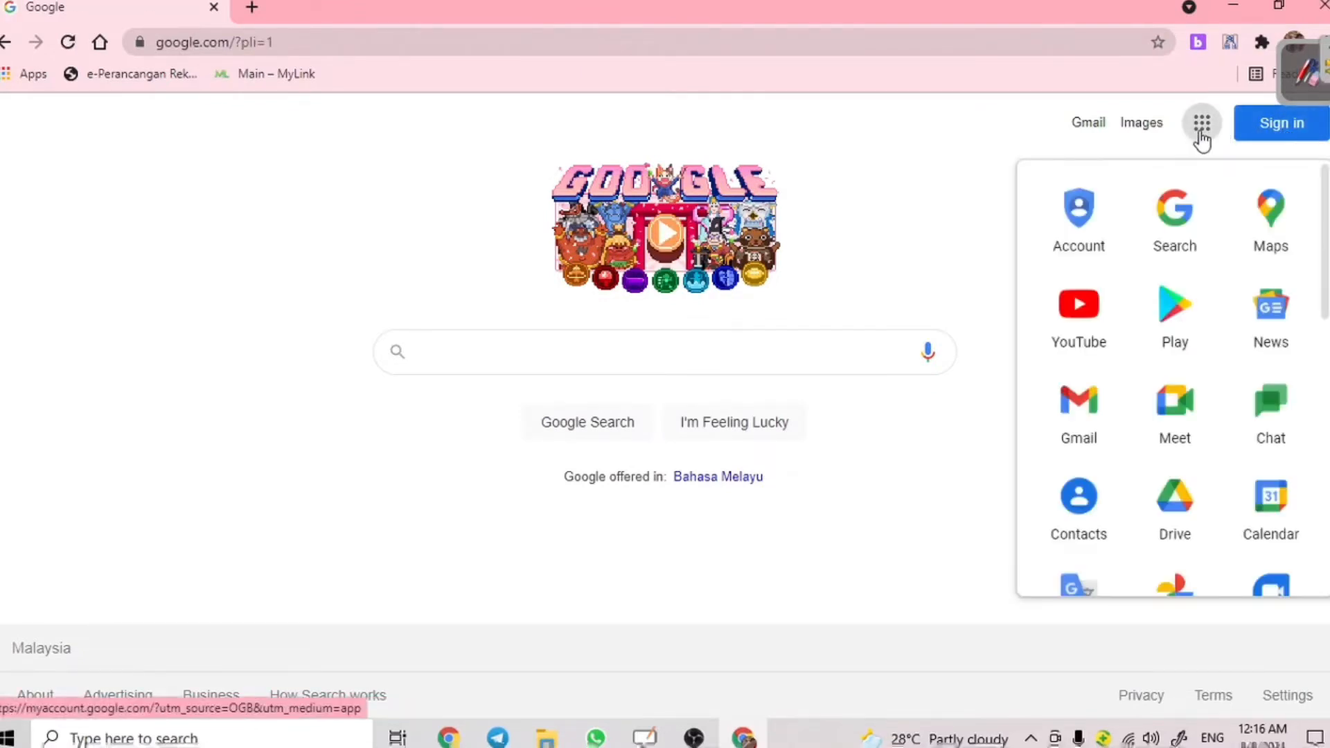
drag(1325, 295, 1315, 502)
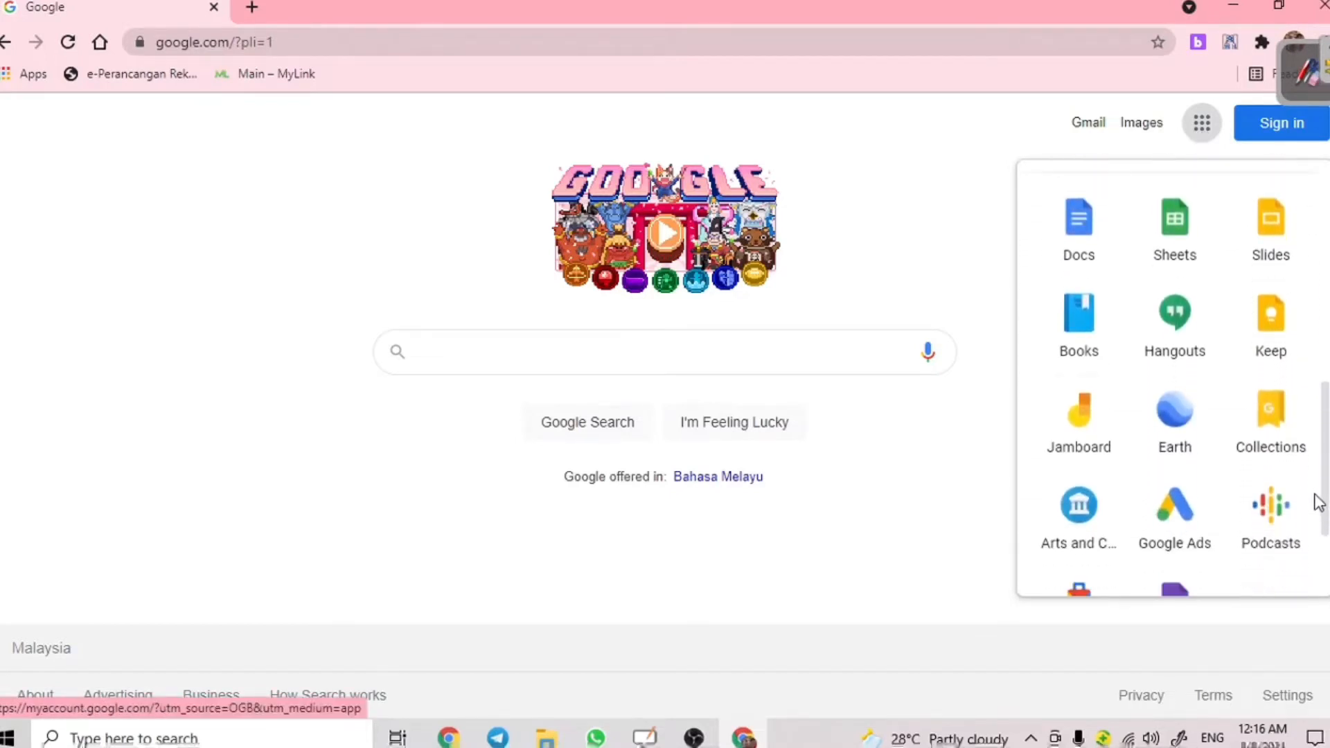
click(1061, 440)
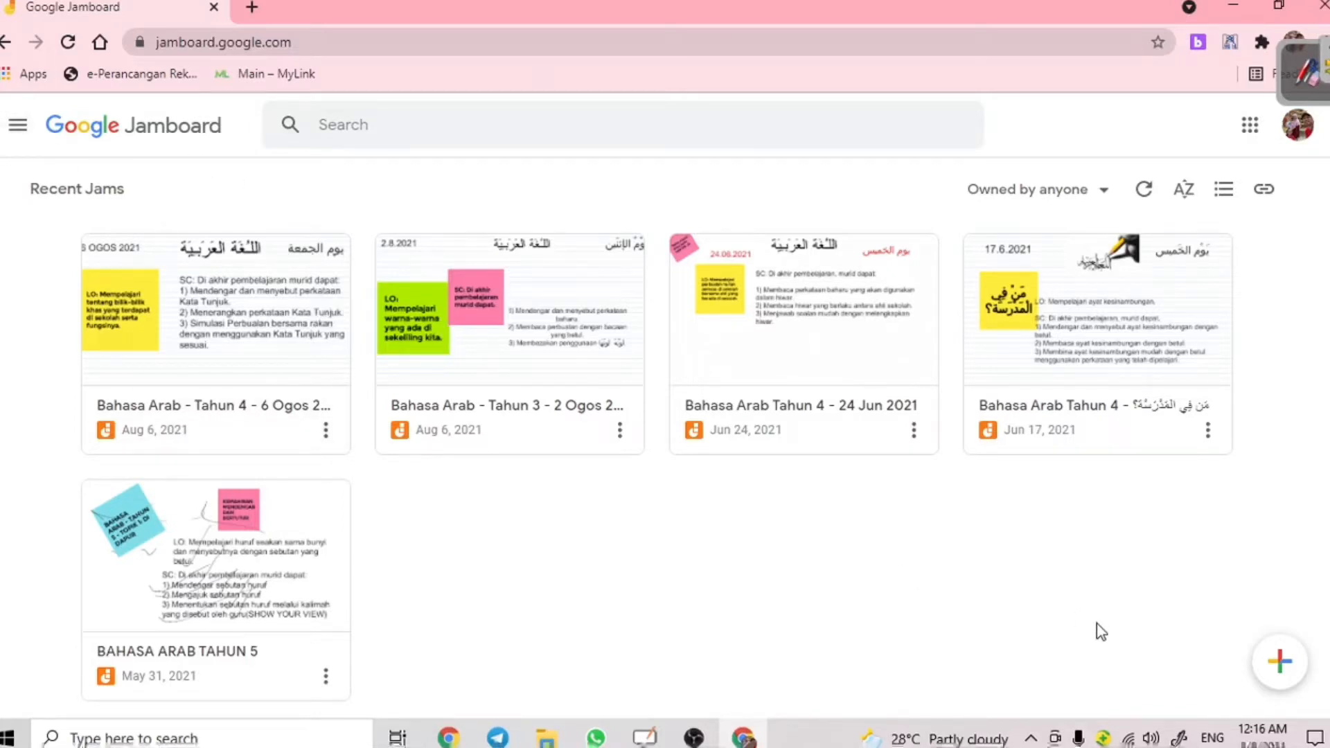
- Create a new blank jam and rename it 'Bahasa Arab - T4'
click(1278, 664)
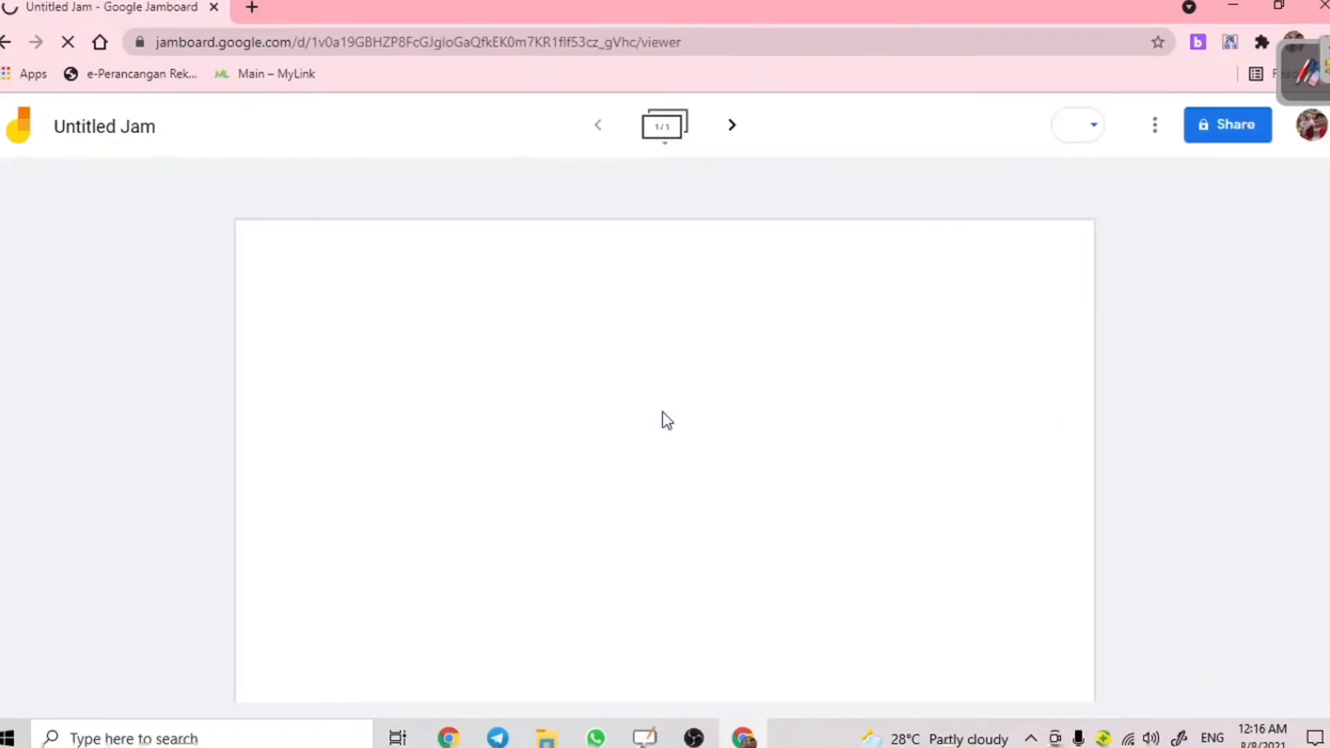
click(98, 129)
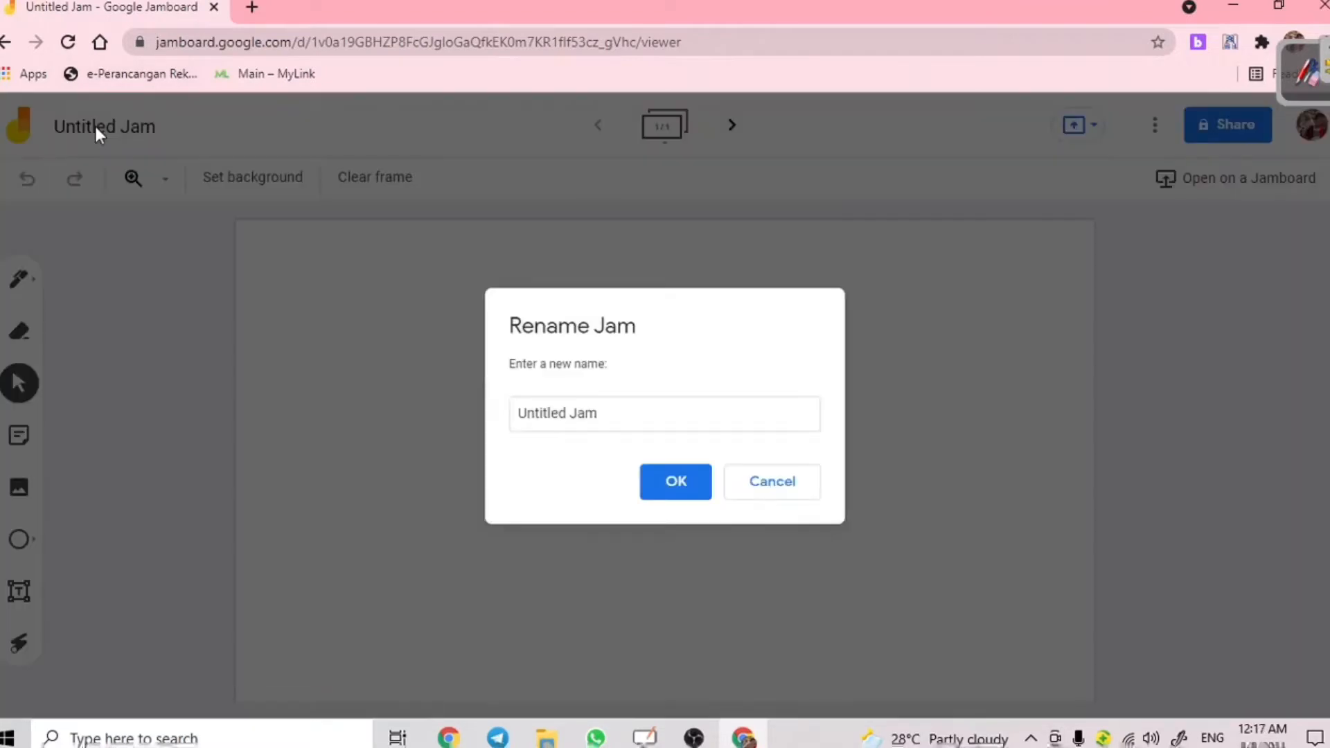
double_click(604, 418)
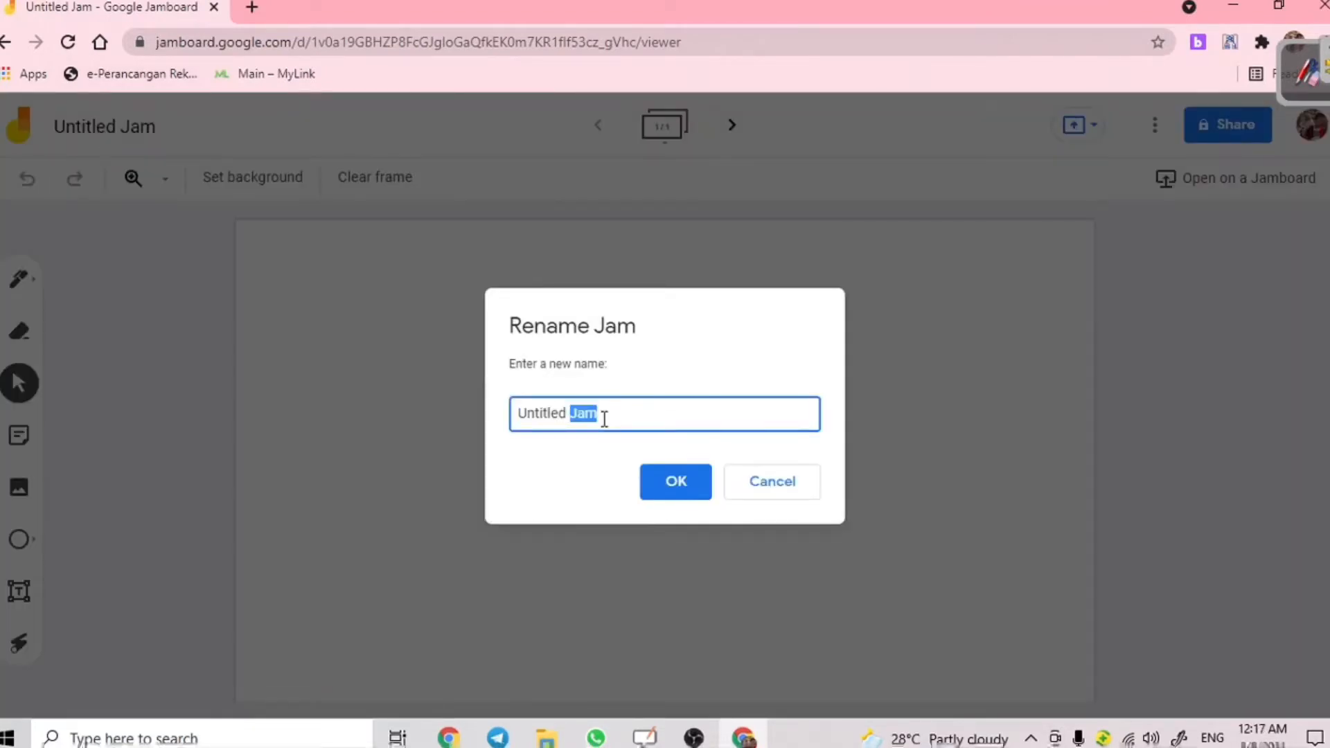
triple_click(604, 418)
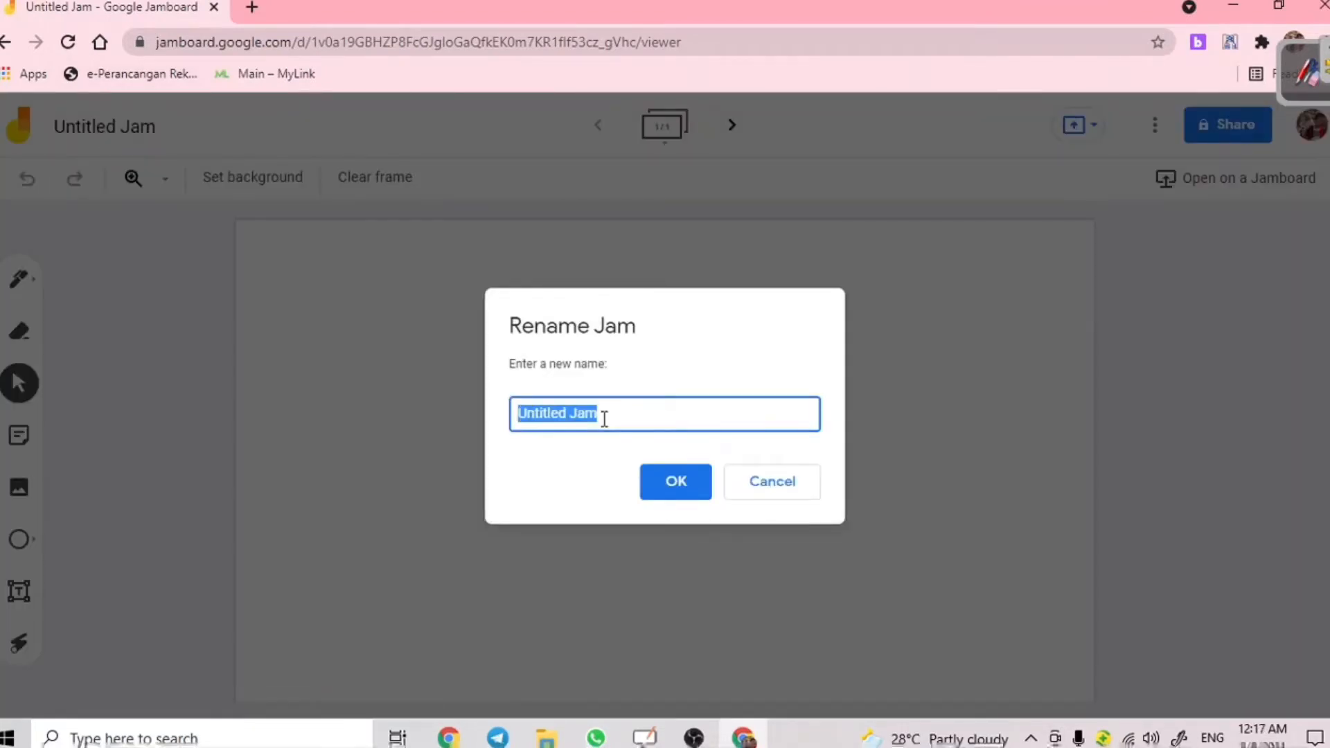
text(Bahasa)
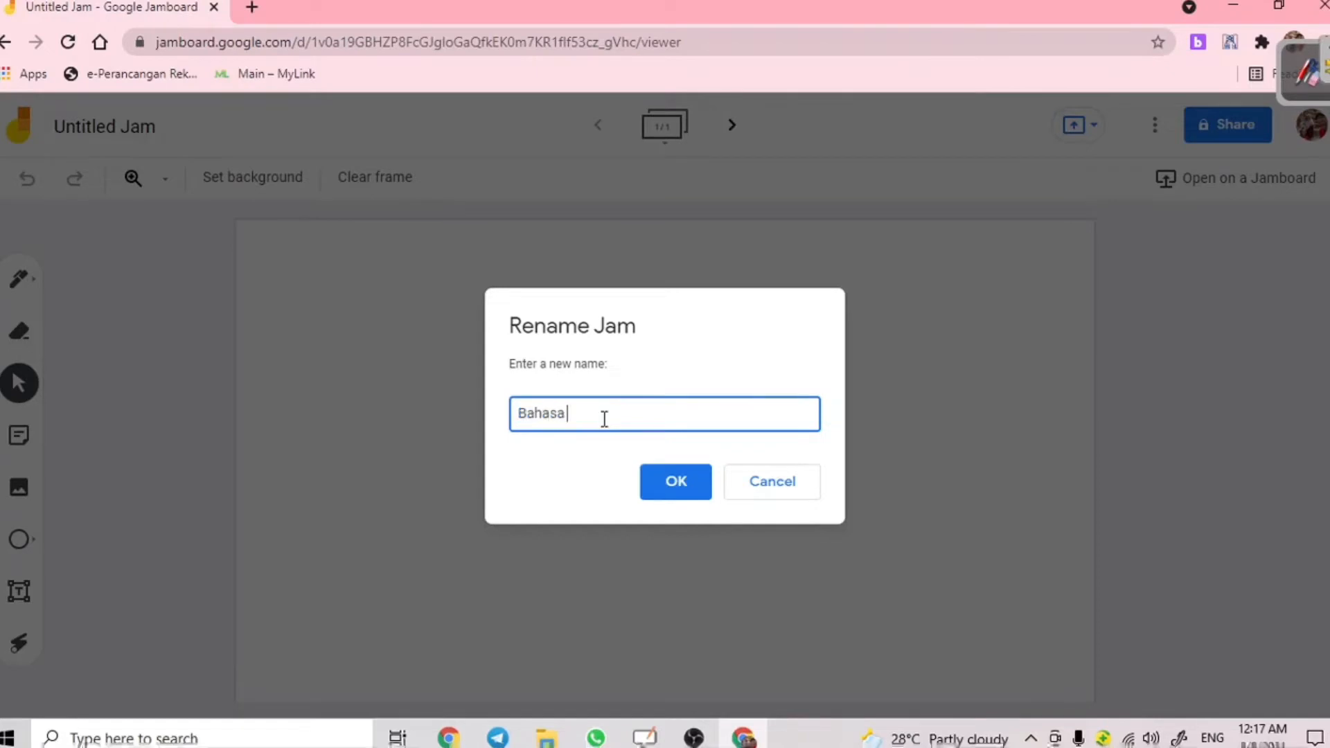
text( Arab 1)
text(T4)
key(Return)
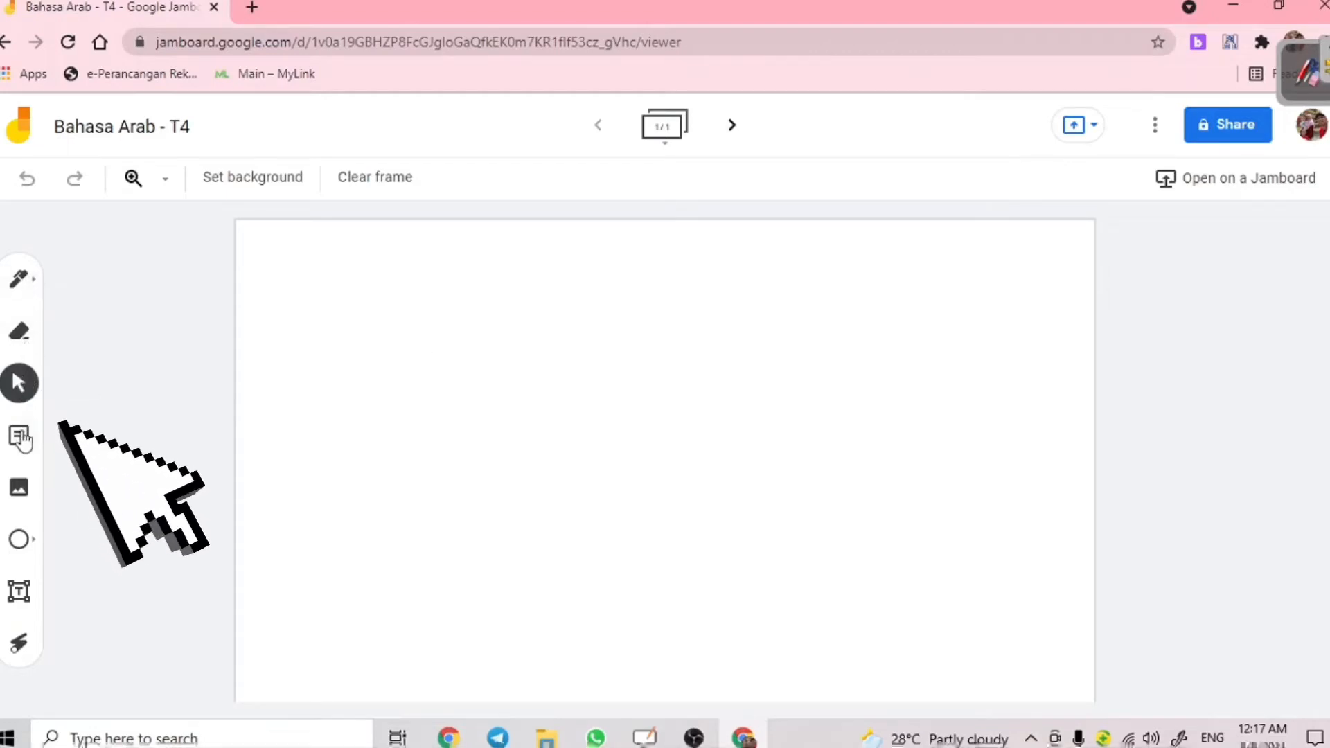
- Add a yellow sticky note reading 'LO: Mempelajari tentang haiwan jinak.' to the frame
click(23, 442)
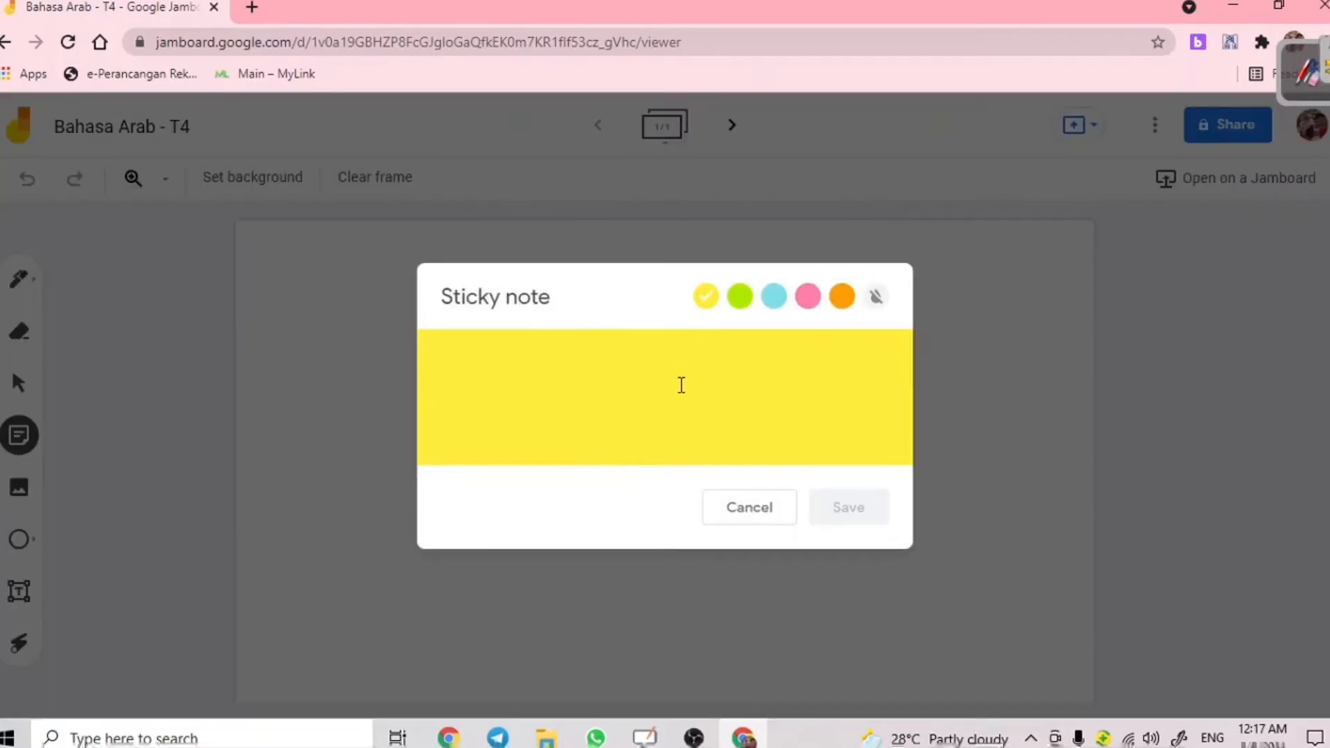
text(LO: Memp)
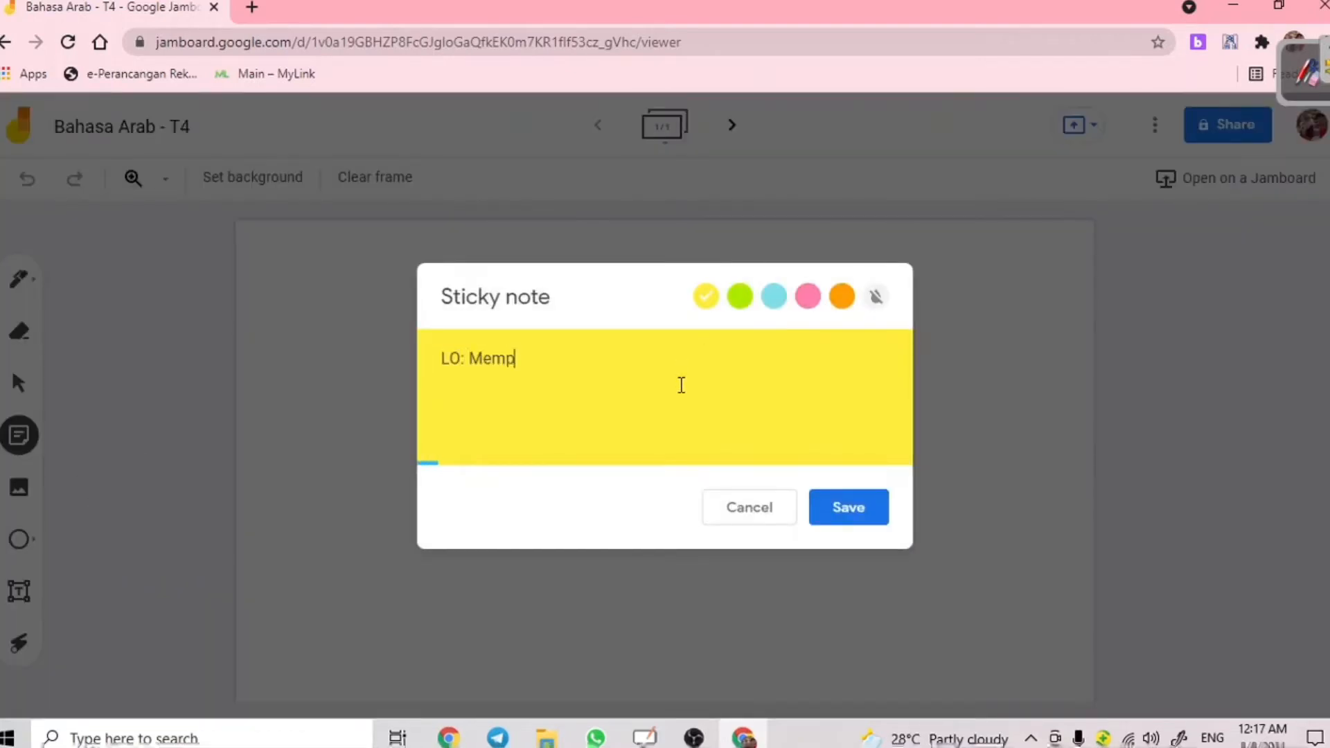
text(elajari tentang haiwan jinak.)
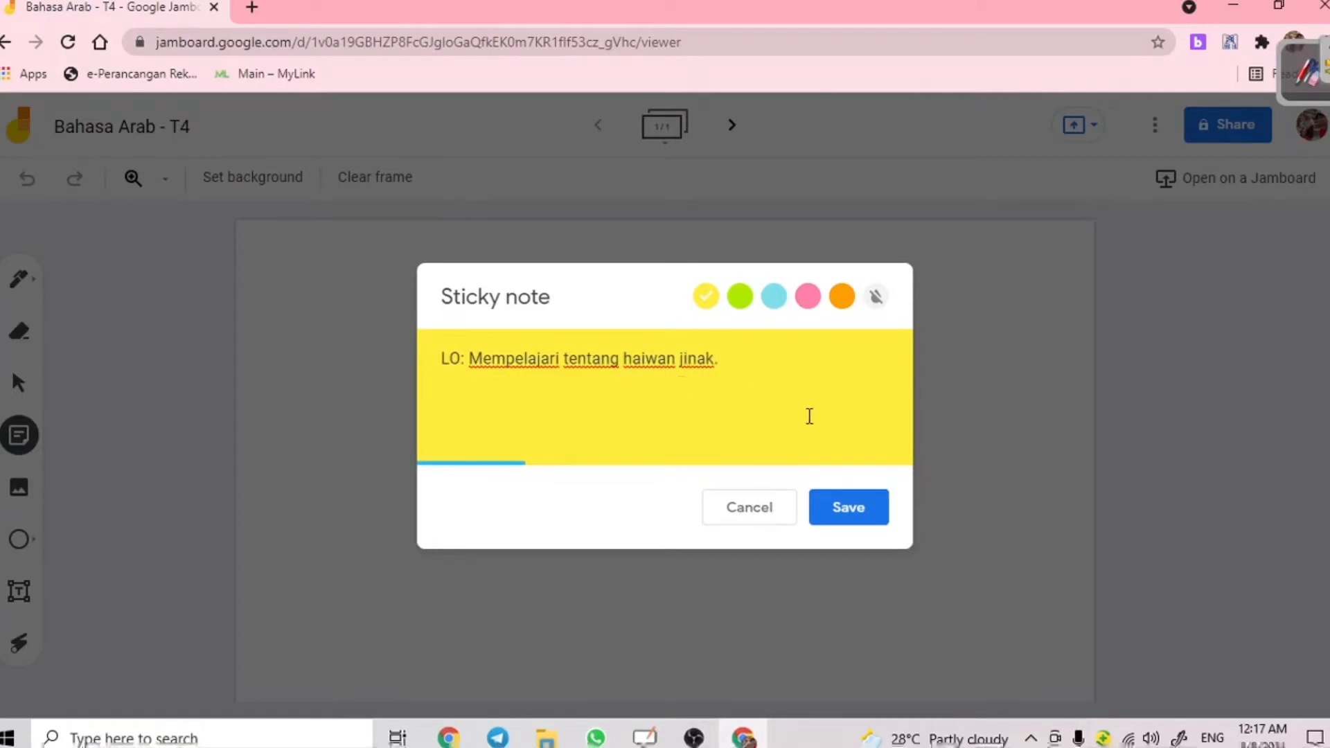
click(870, 506)
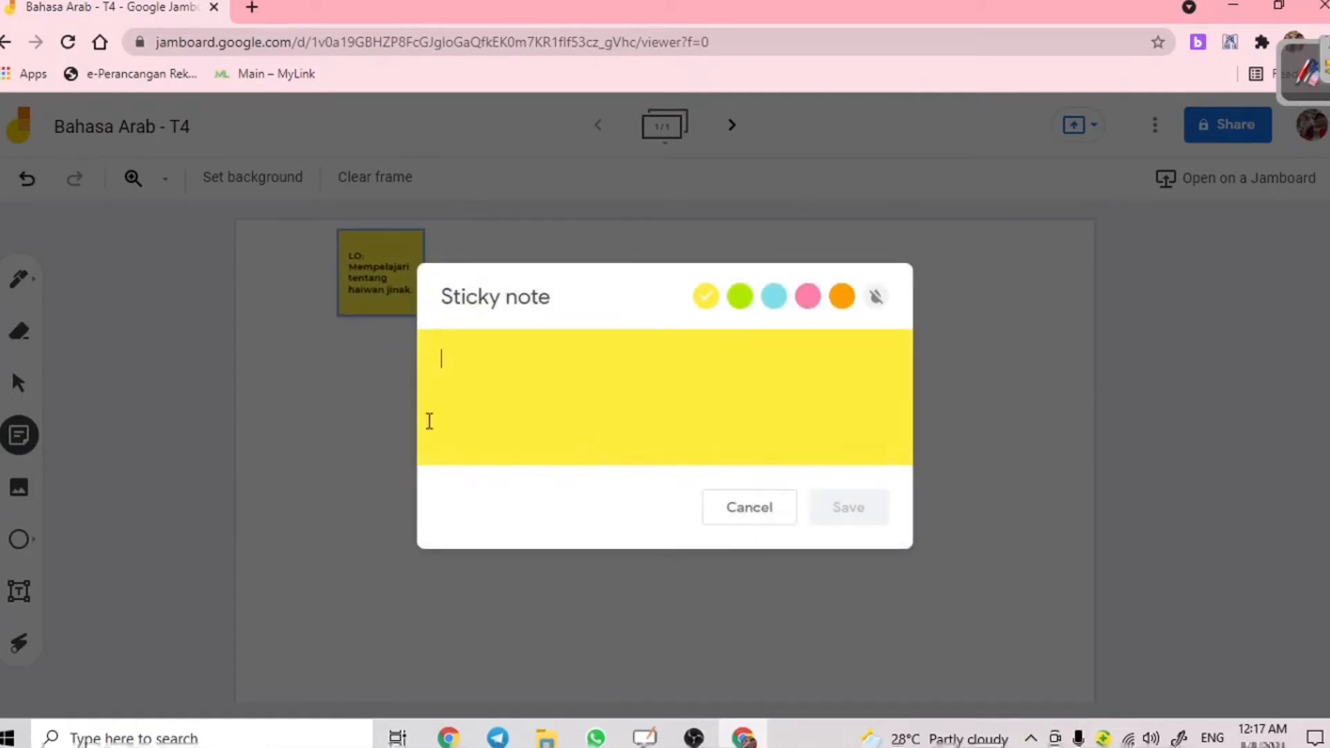
click(950, 333)
- Enlarge the sticky note by dragging its corner handle
click(409, 308)
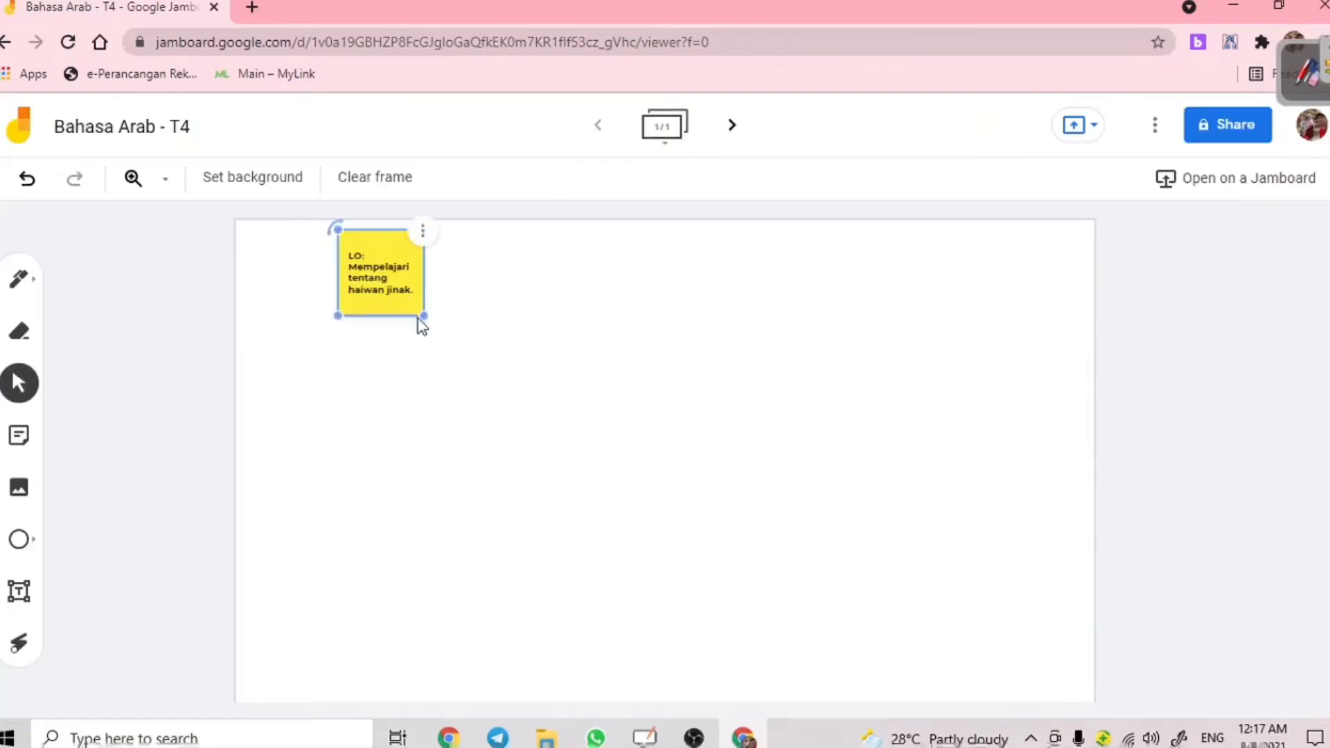
drag(421, 313, 460, 386)
click(451, 407)
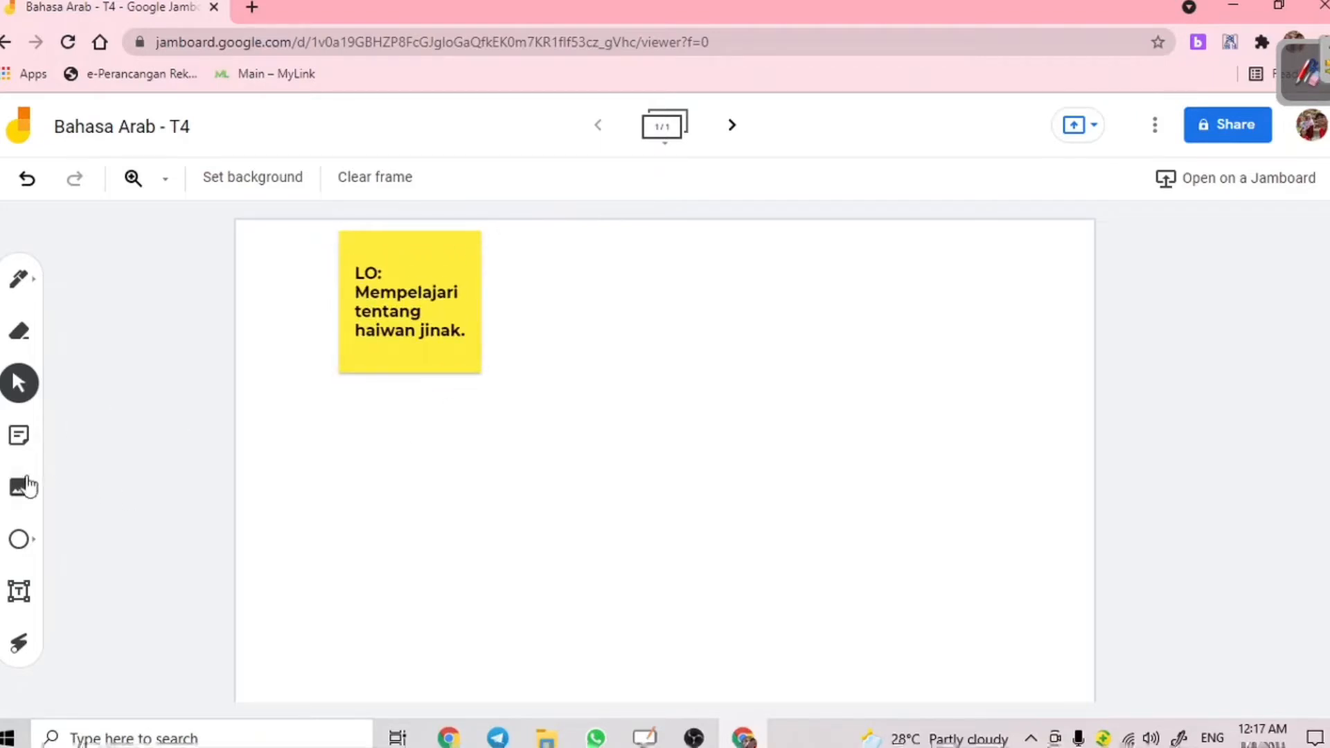
- Insert the grey lion silhouette from a Google Images search for 'haiwan', positioned beside the note
click(18, 493)
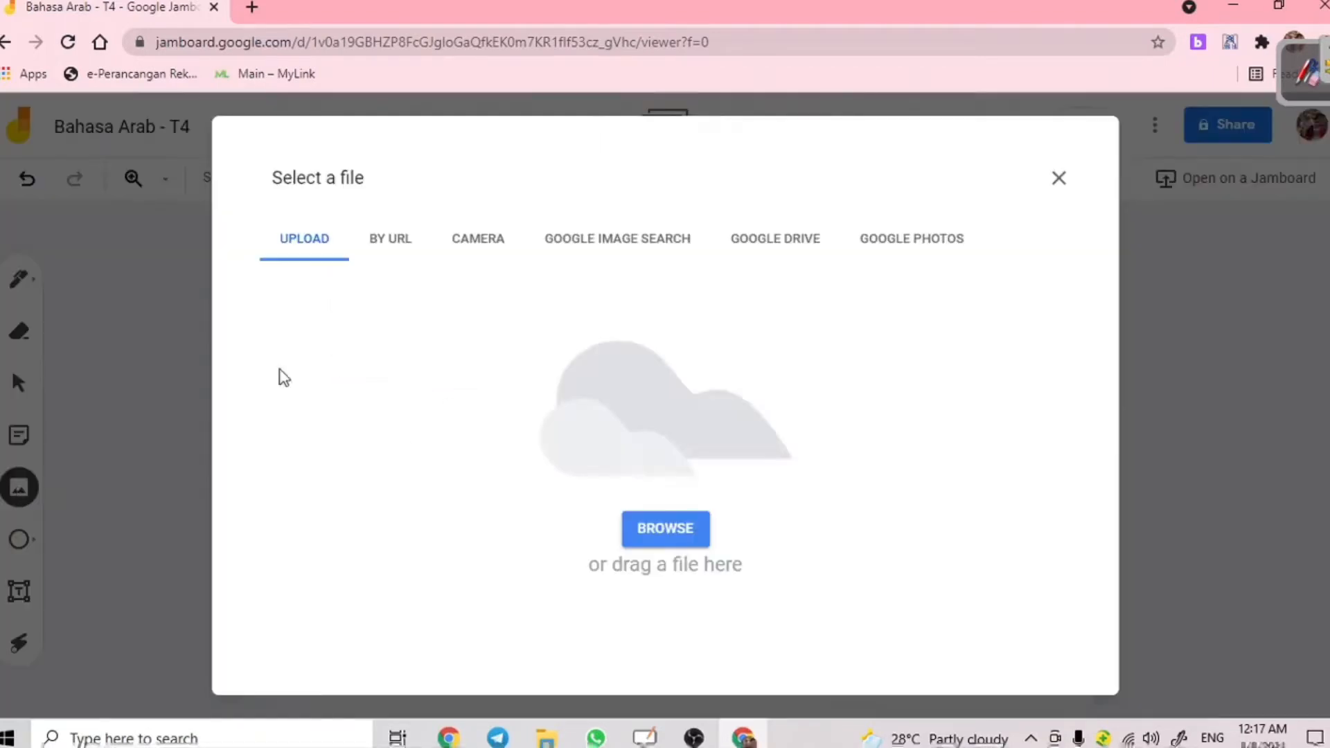
click(633, 257)
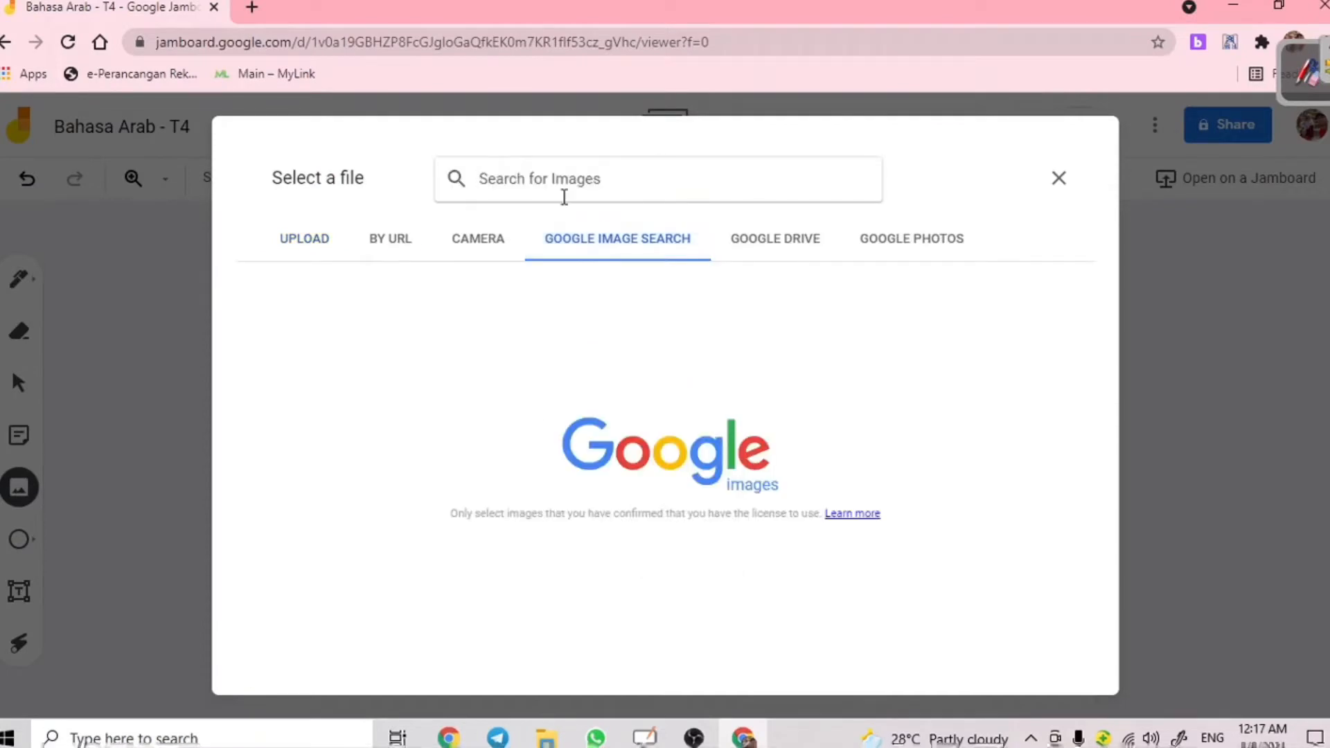
text(haiwan)
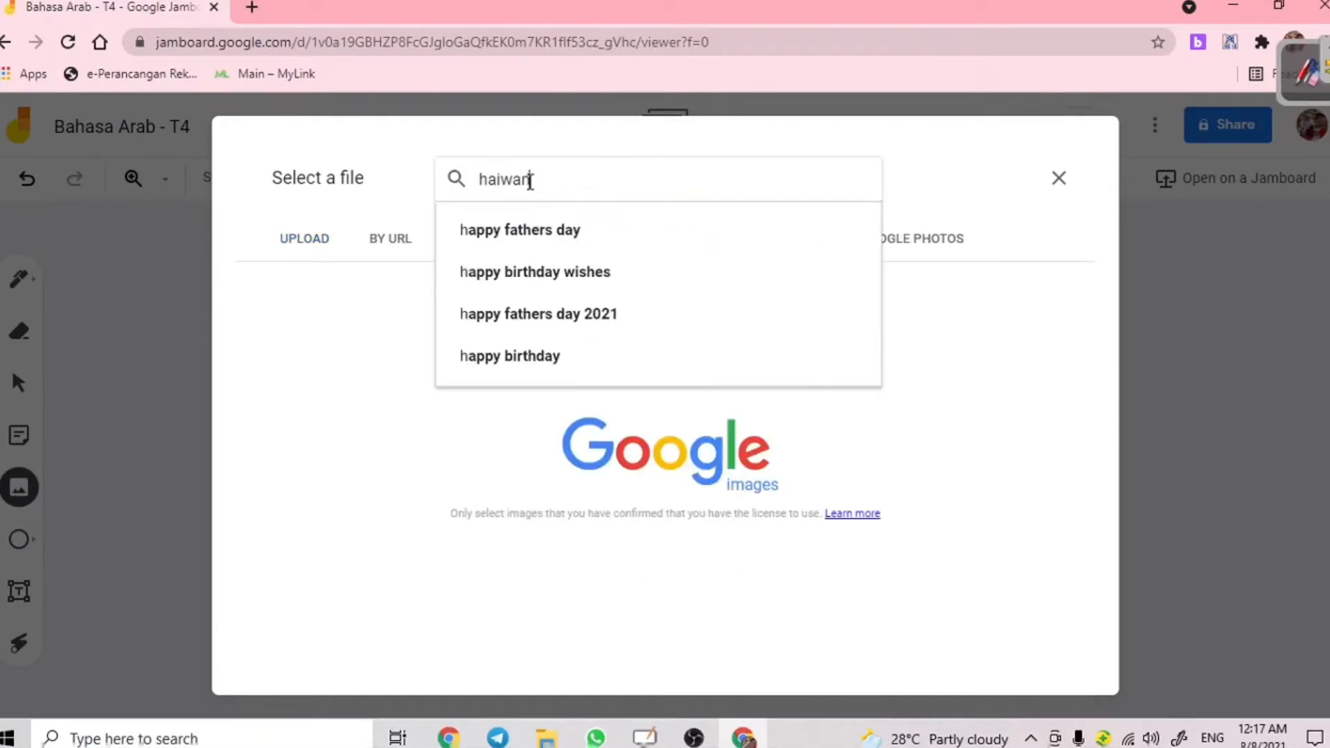
key(Return)
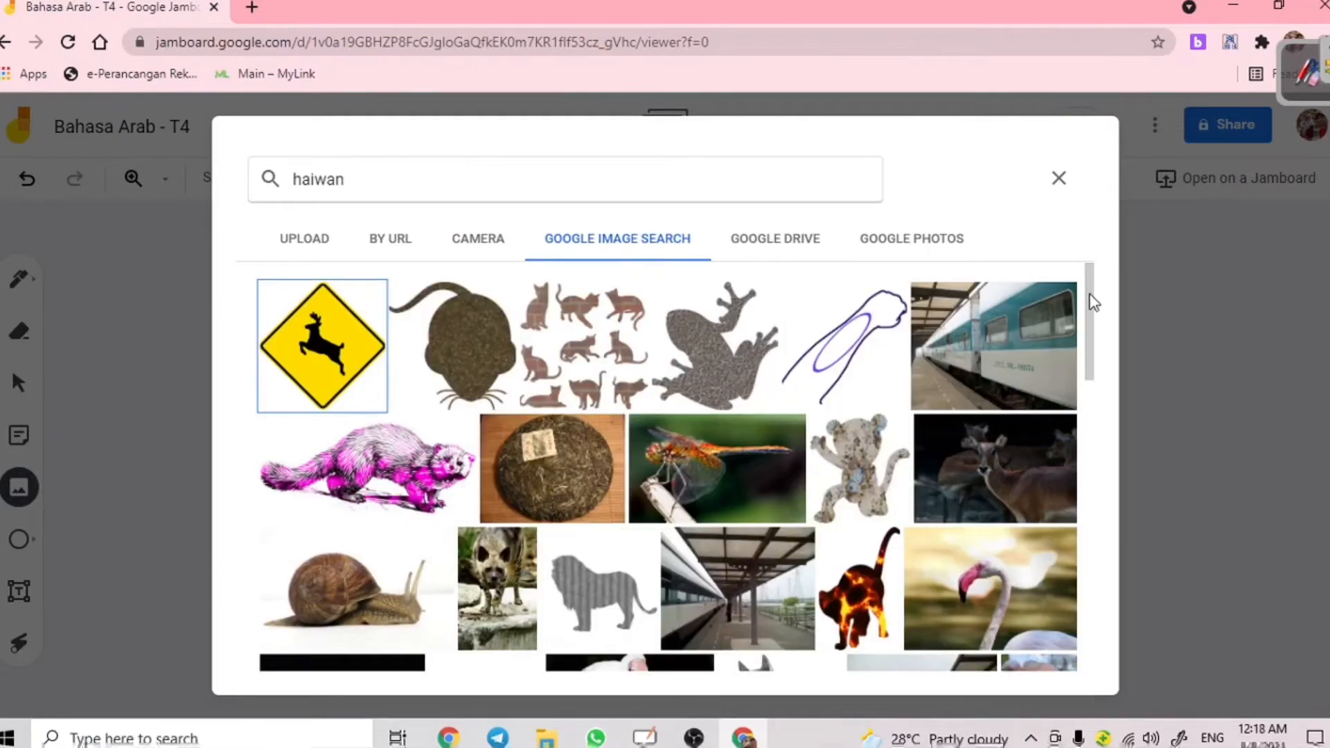
drag(1090, 313, 1091, 395)
click(592, 347)
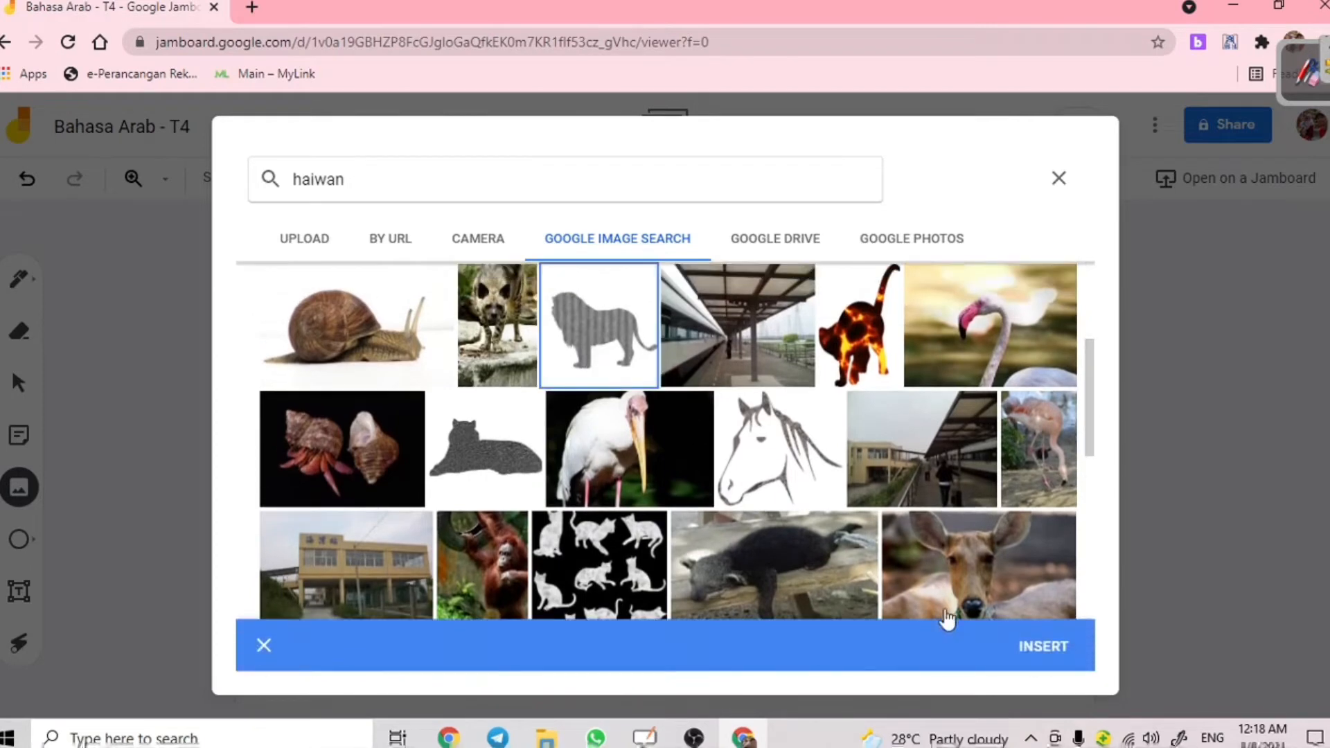
click(1043, 647)
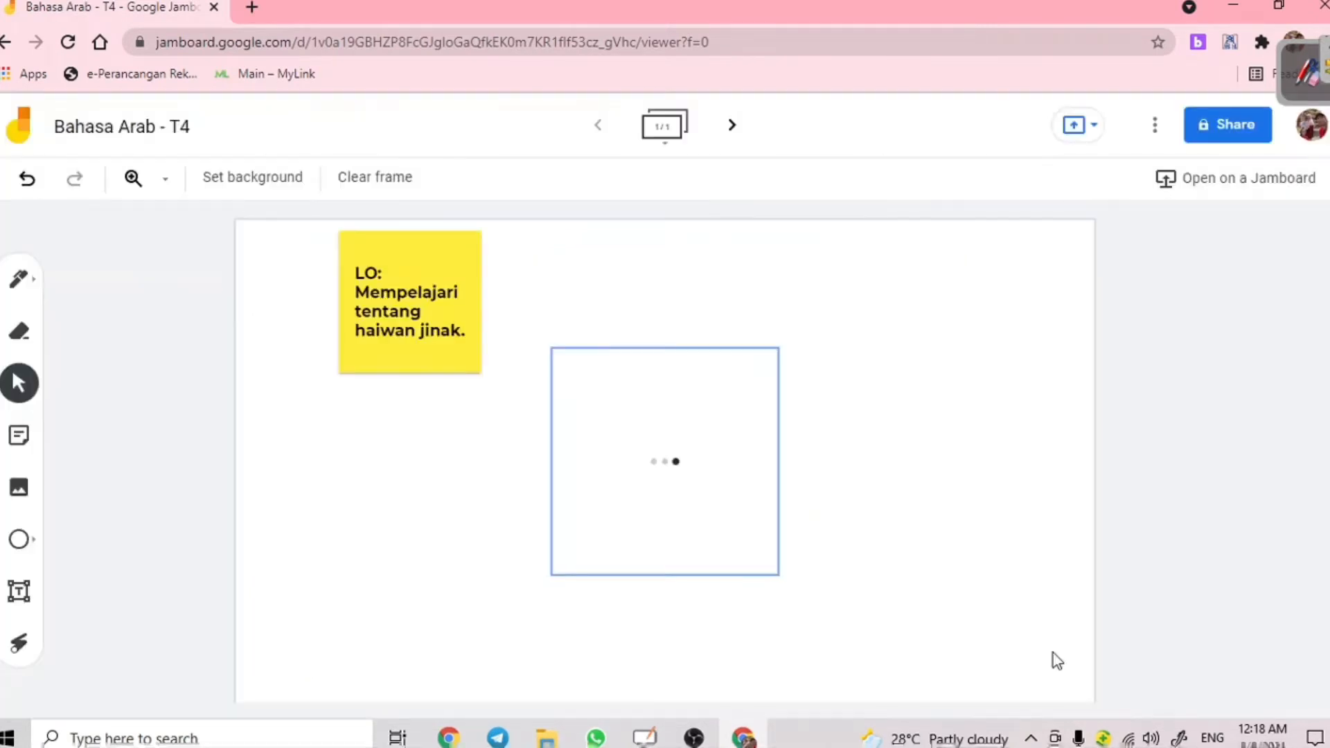
drag(688, 526, 690, 453)
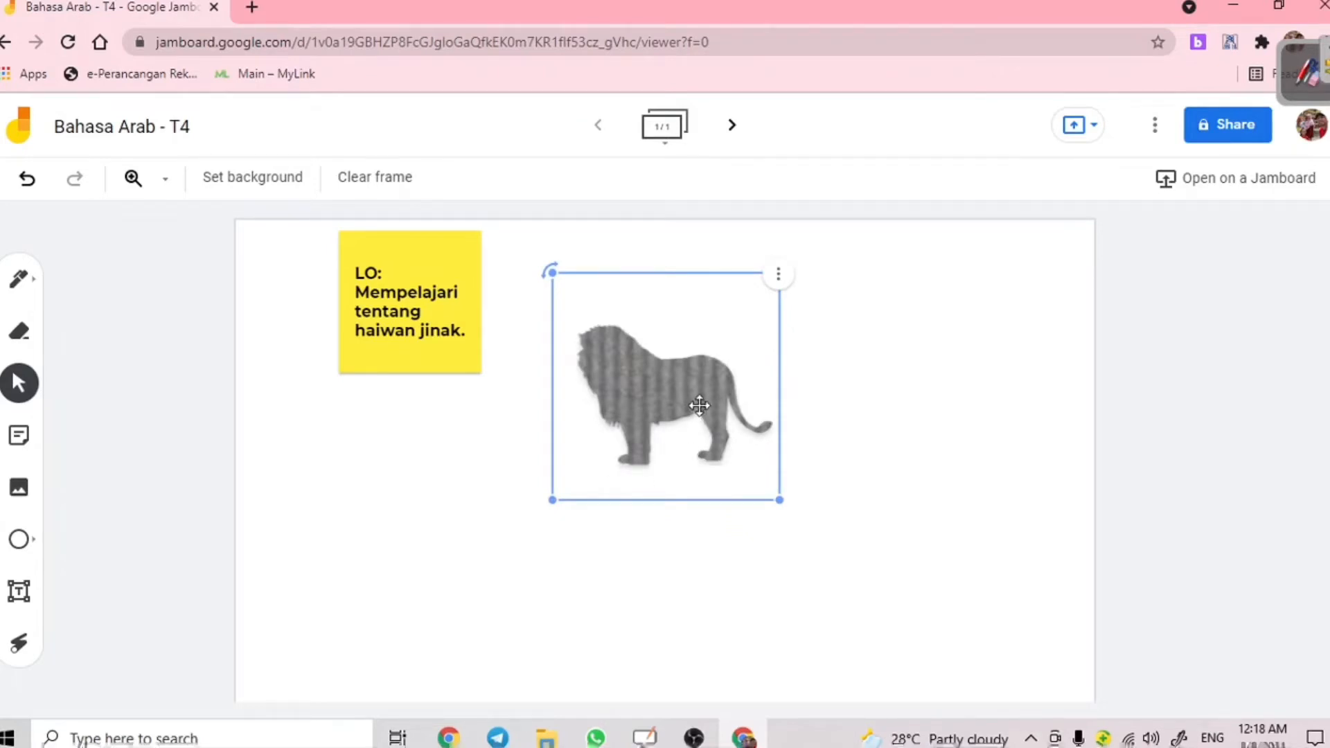
click(421, 578)
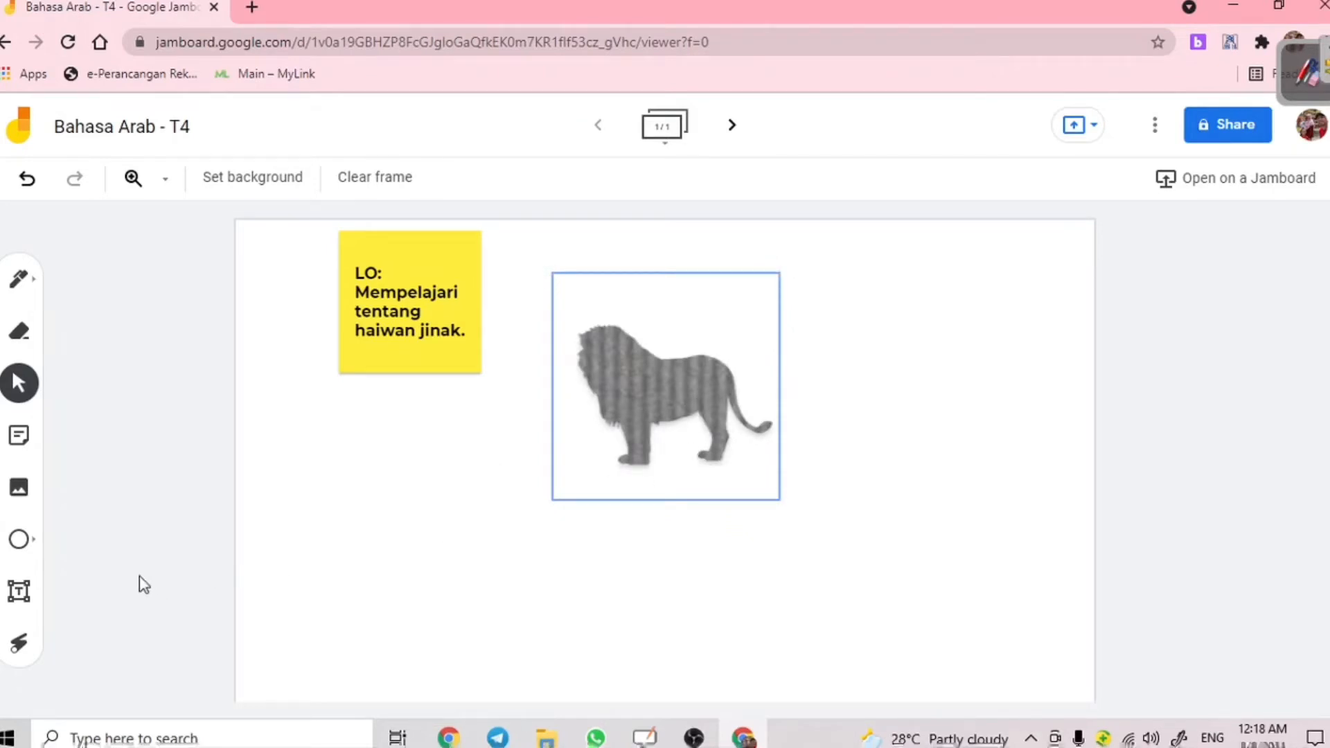
- Draw a square shape and place it over the lion picture
click(25, 544)
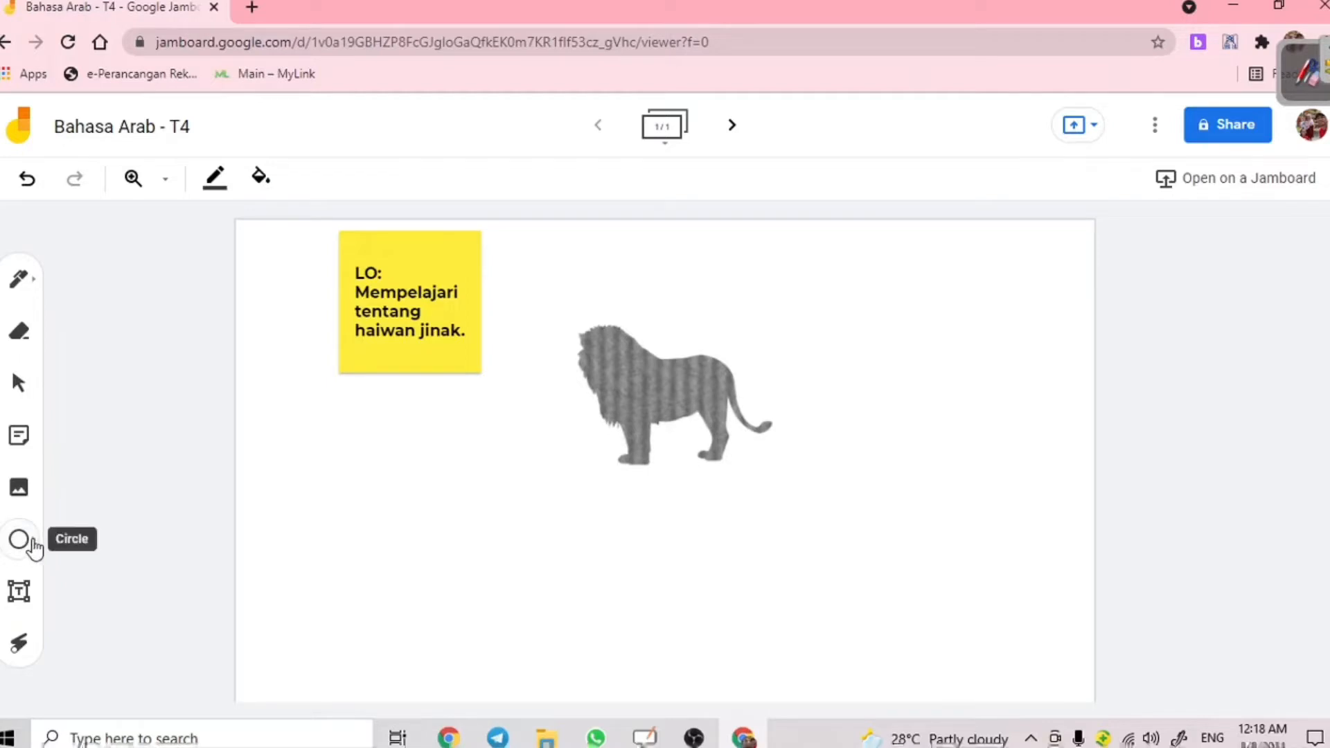
click(27, 545)
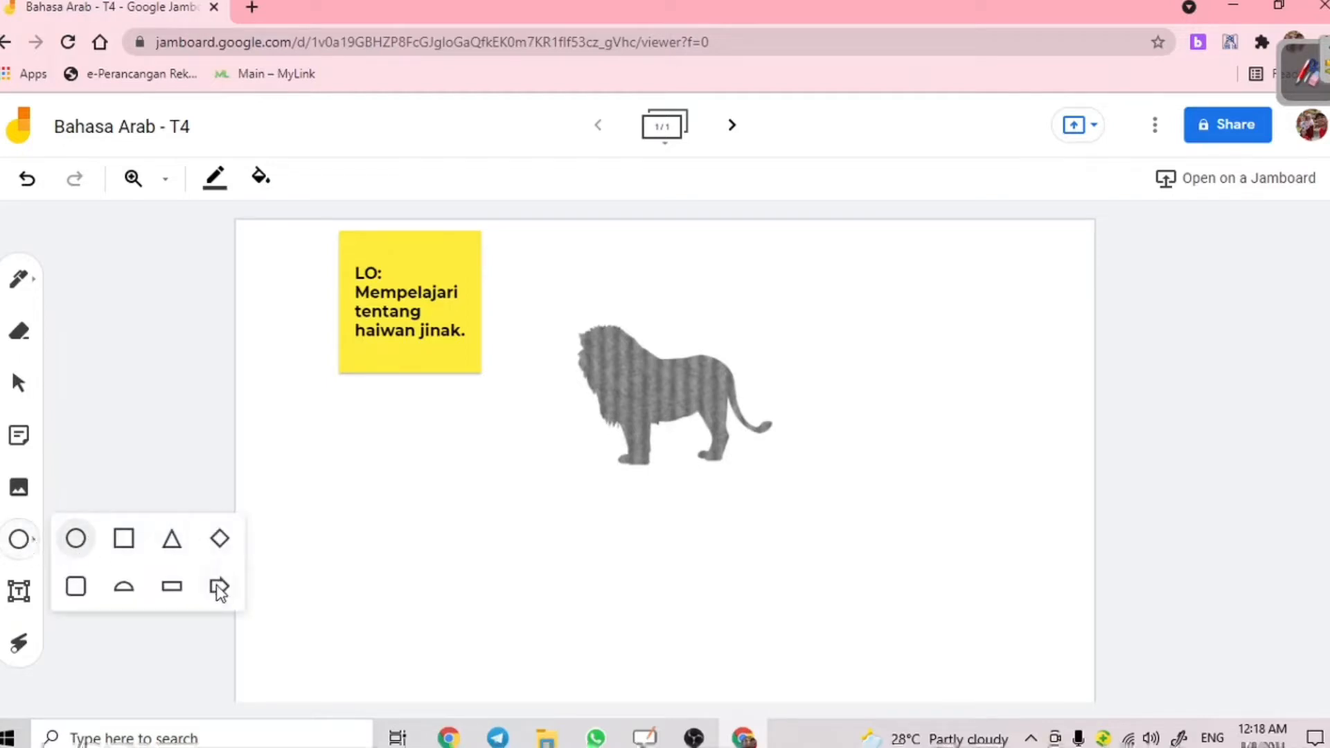
click(128, 547)
drag(353, 460, 601, 654)
drag(468, 548, 673, 371)
- Send the square to the back and centre the lion inside it
right_click(673, 371)
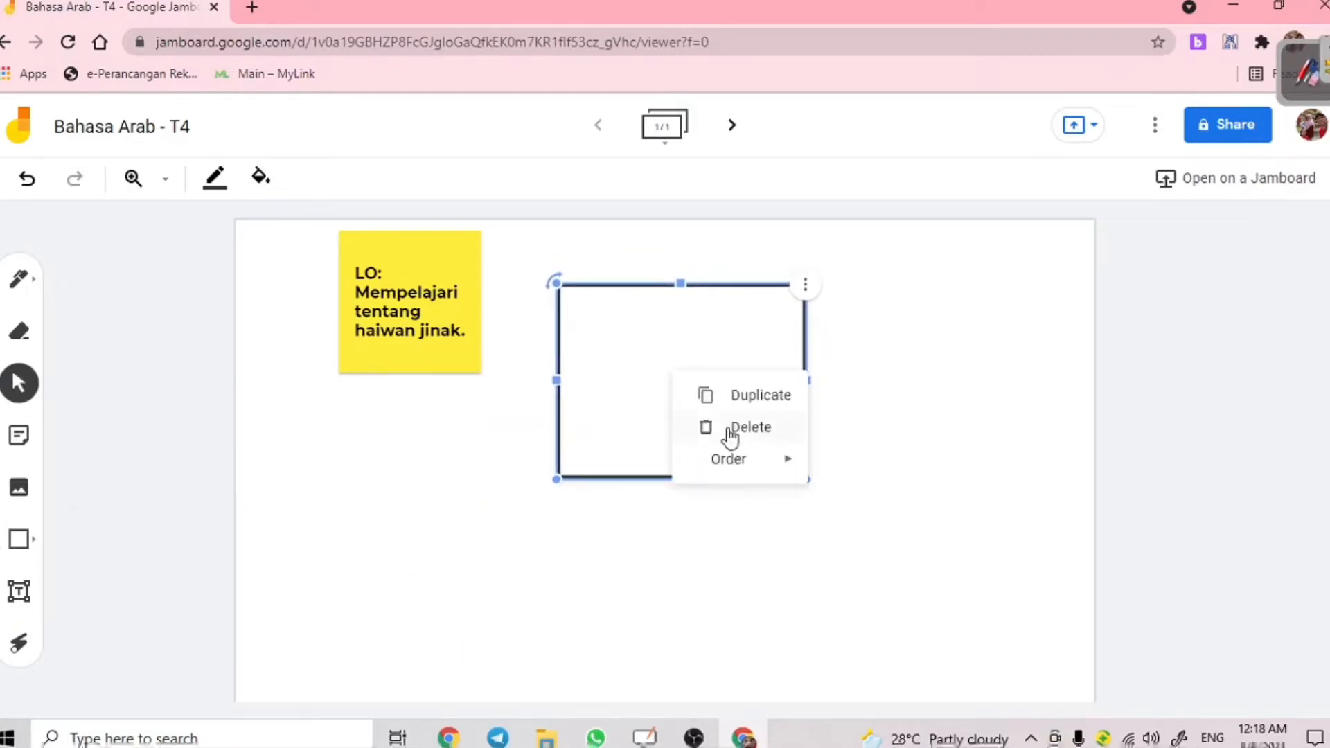
mouse_move(745, 460)
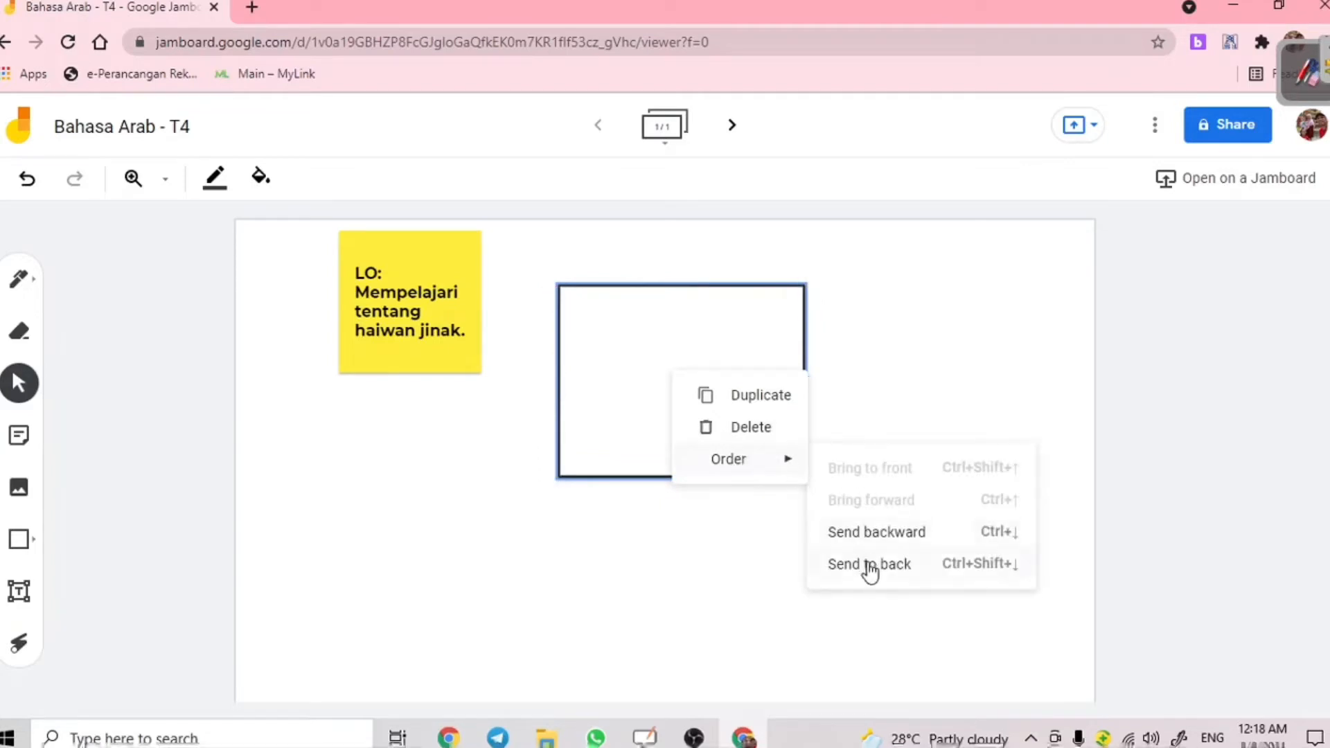
click(868, 566)
drag(663, 387, 684, 368)
click(962, 372)
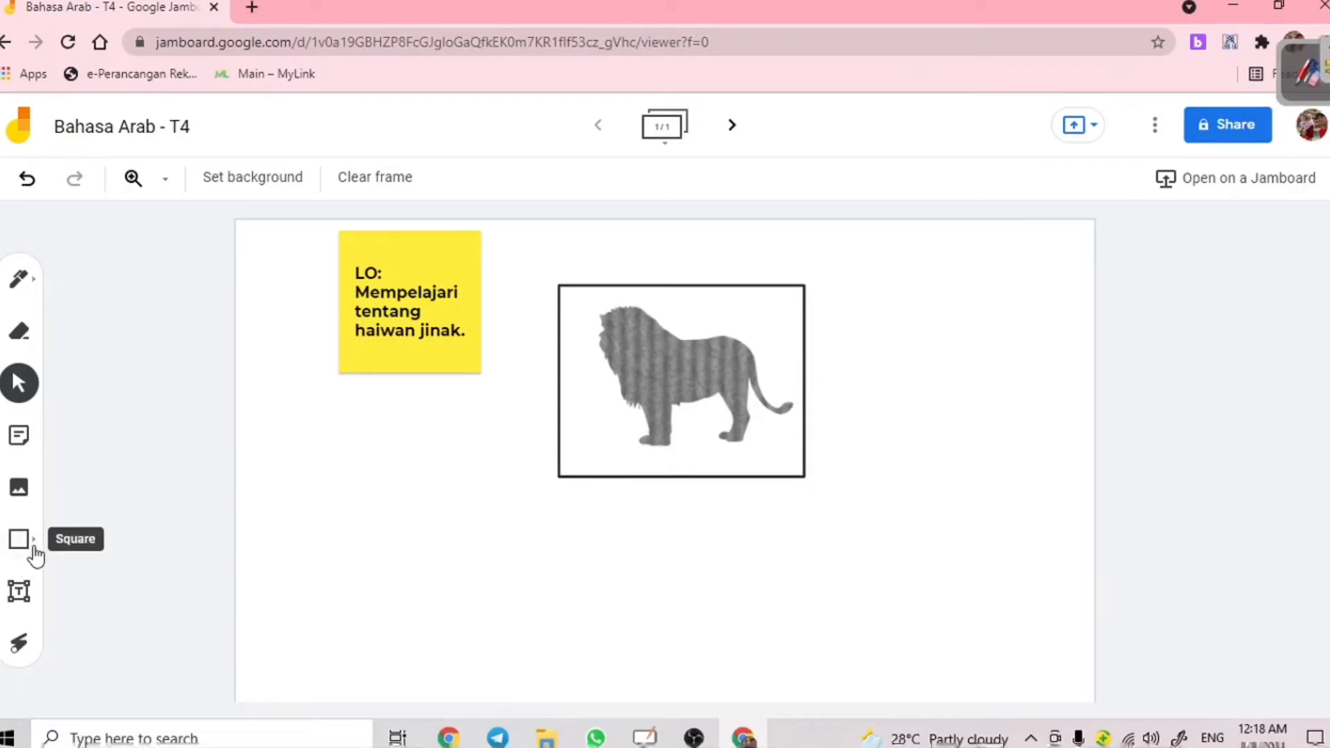
- Add a 'BAHASA ARAB' text box and move it right of the framed lion
click(21, 591)
click(358, 461)
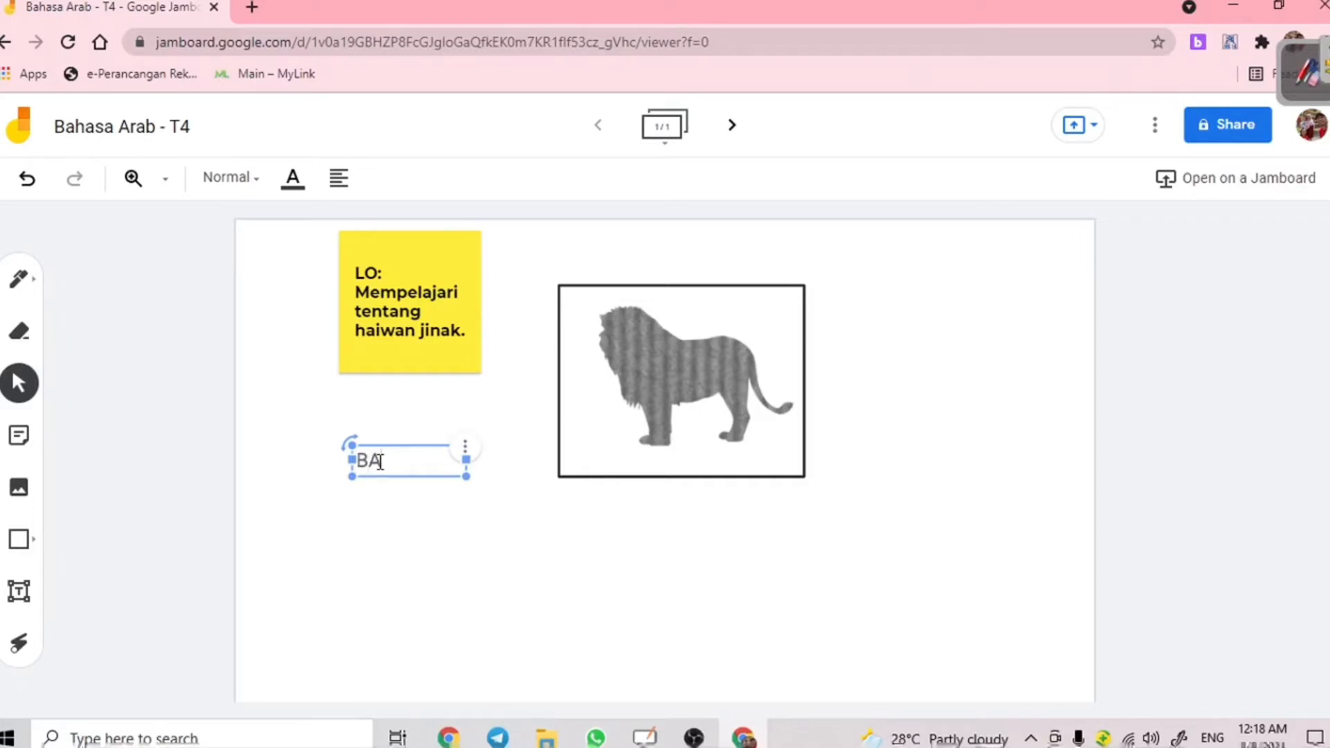
text(BAHASA ARAB)
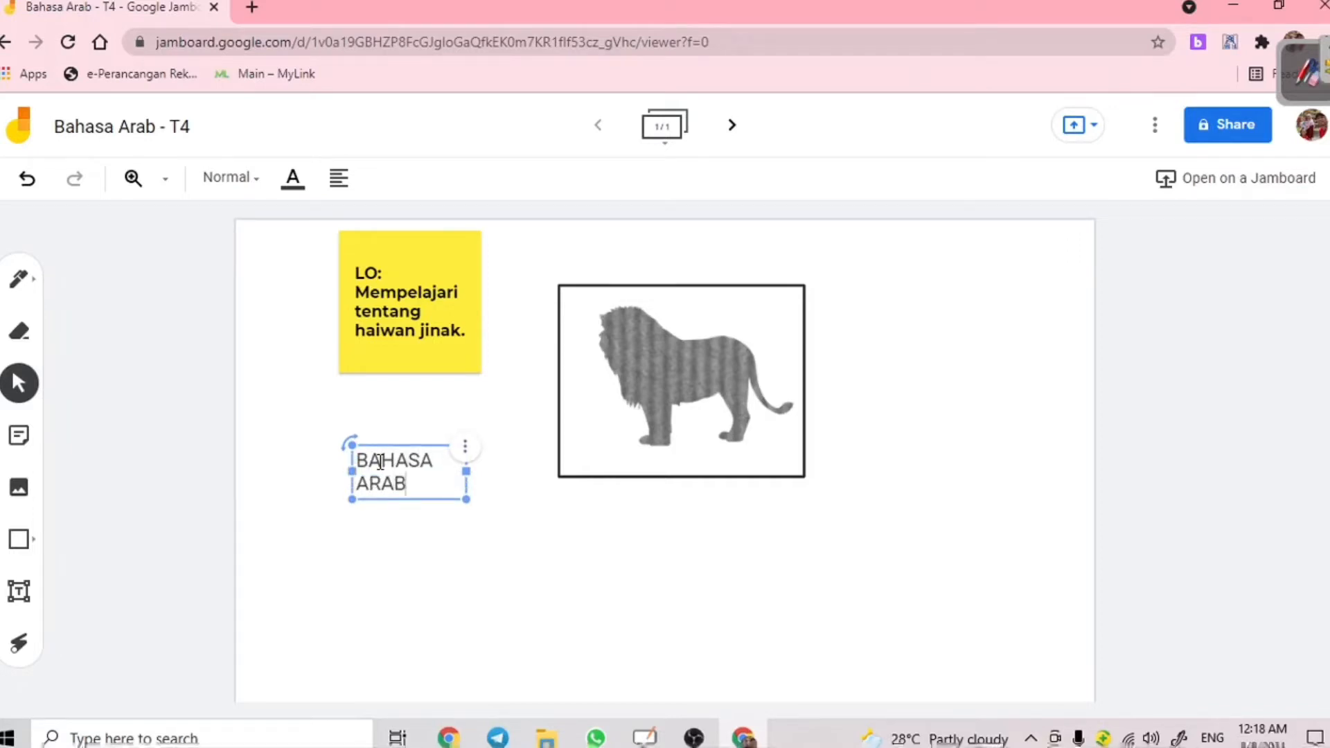
click(693, 255)
drag(408, 474, 882, 368)
click(347, 561)
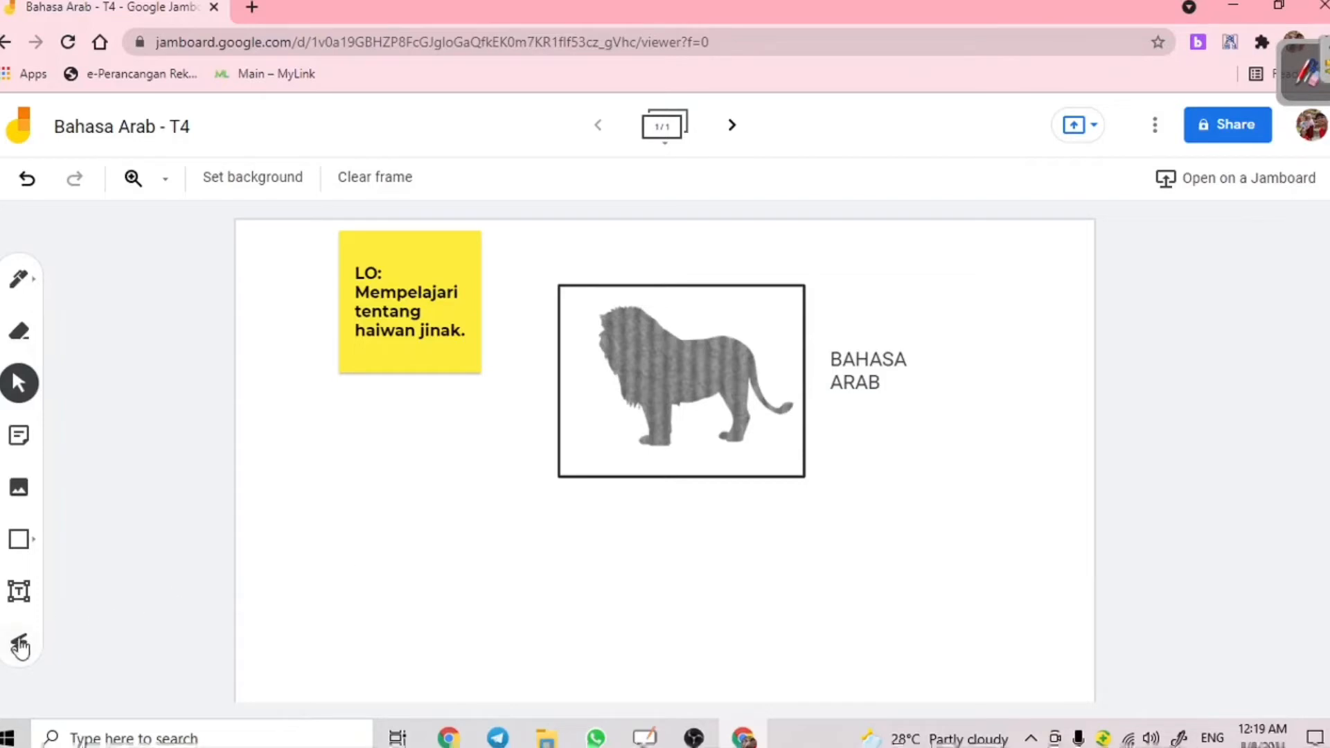
- Laser-point at the sticky note, lion and BAHASA ARAB label, then add frame 2
click(18, 651)
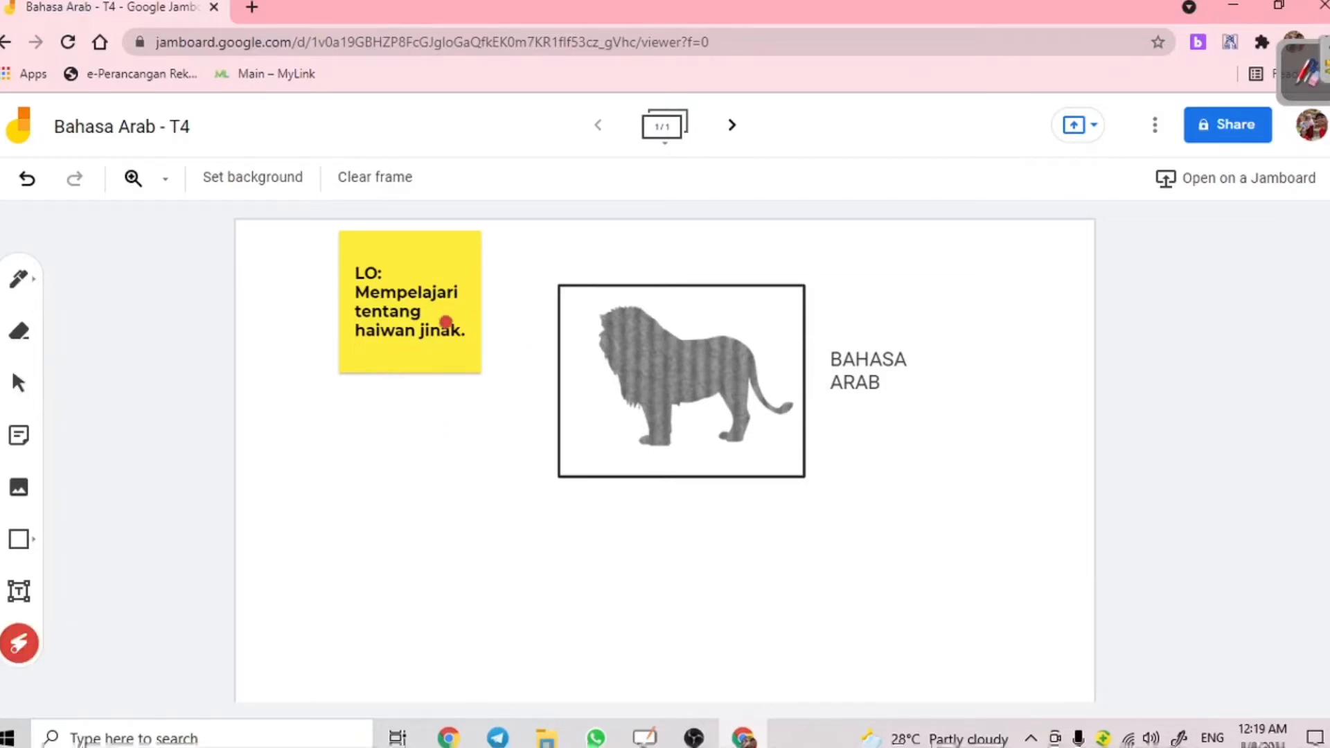
mouse_move(446, 321)
mouse_down()
mouse_move(418, 347)
mouse_move(371, 325)
mouse_move(354, 346)
mouse_up()
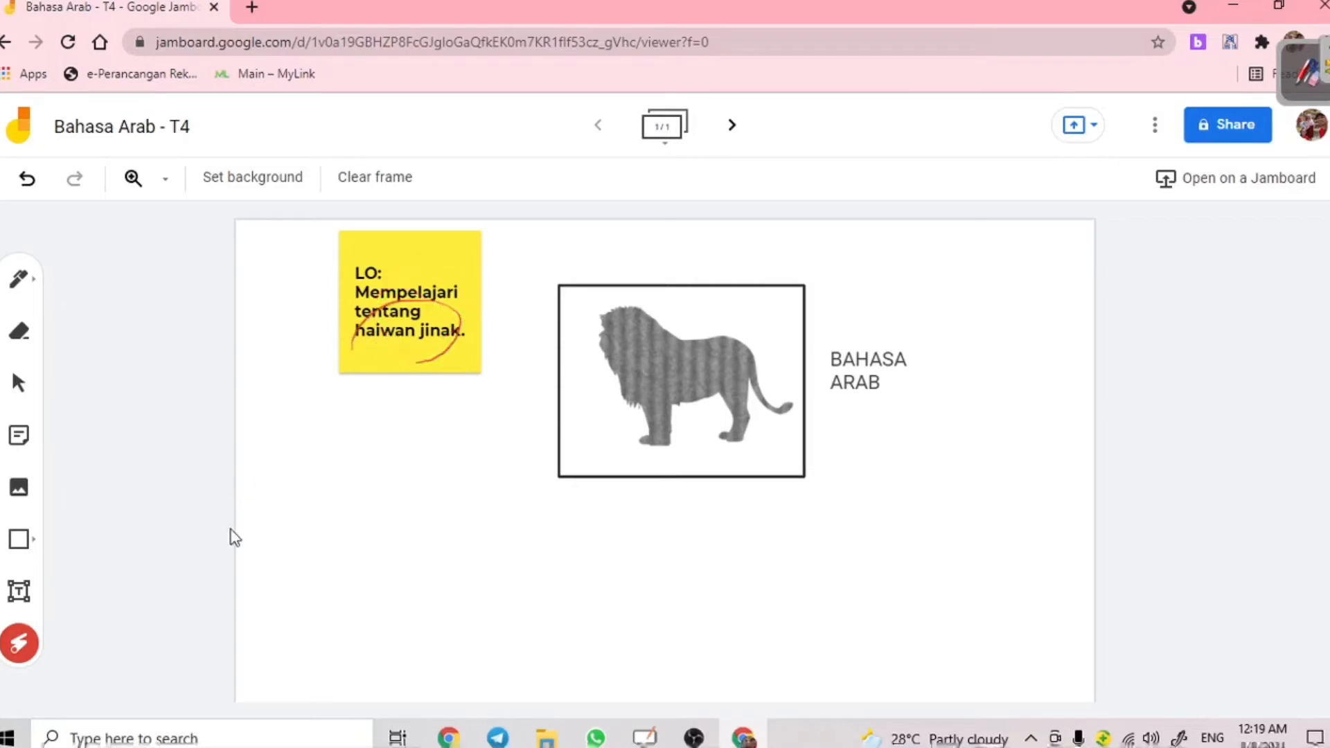
drag(670, 478, 846, 270)
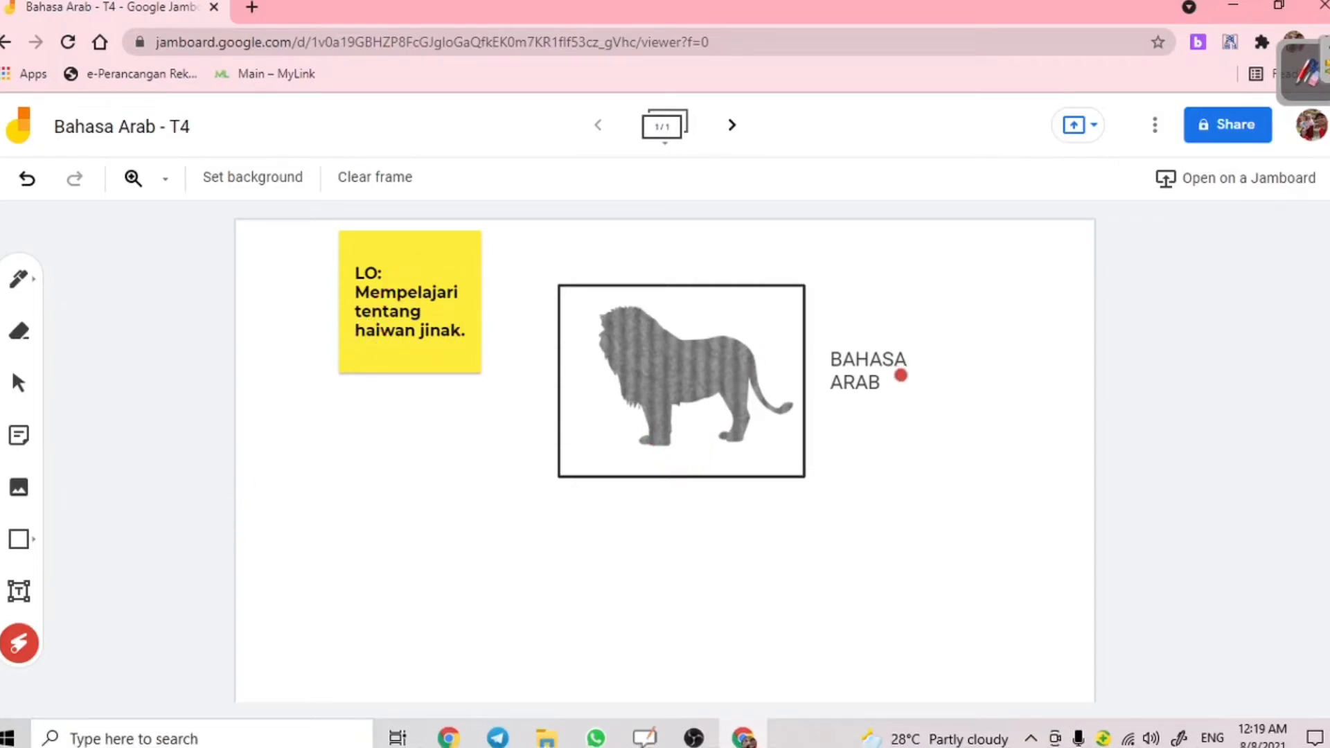
mouse_move(926, 374)
mouse_down()
mouse_move(820, 401)
mouse_move(933, 361)
mouse_up()
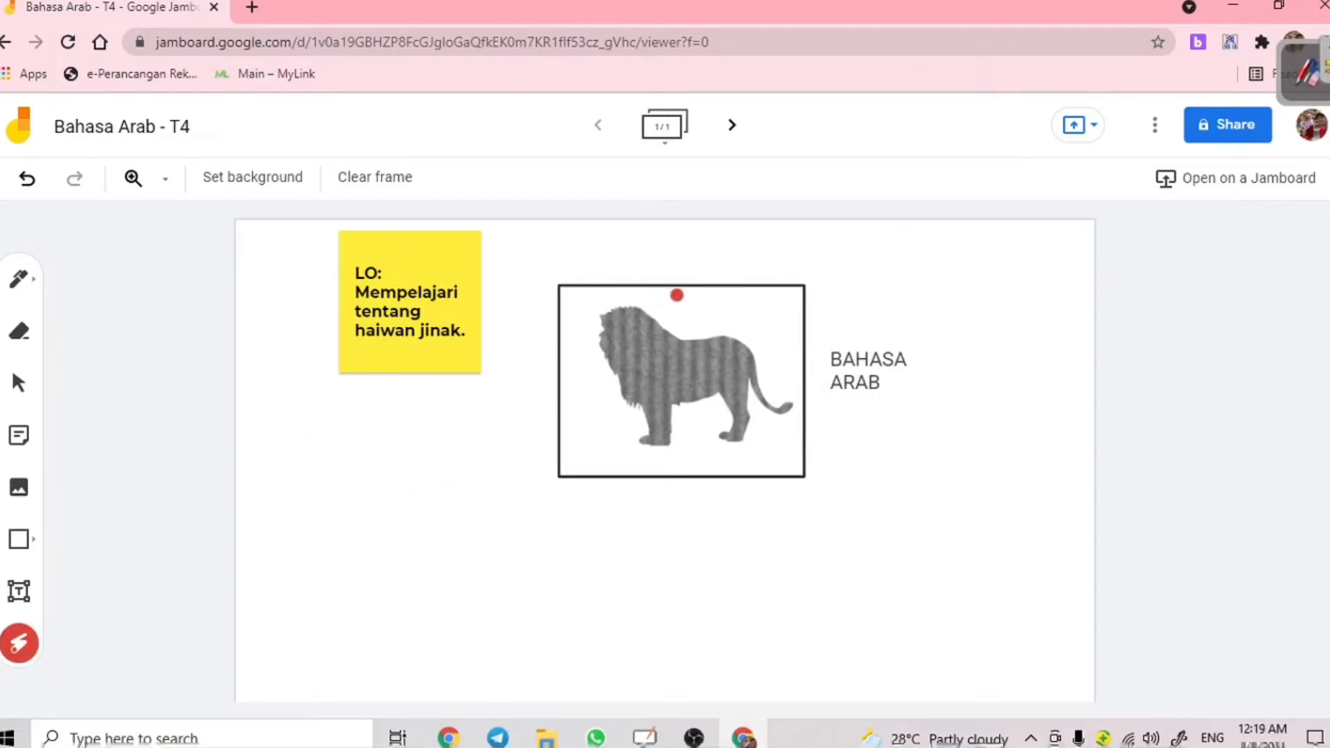
click(732, 137)
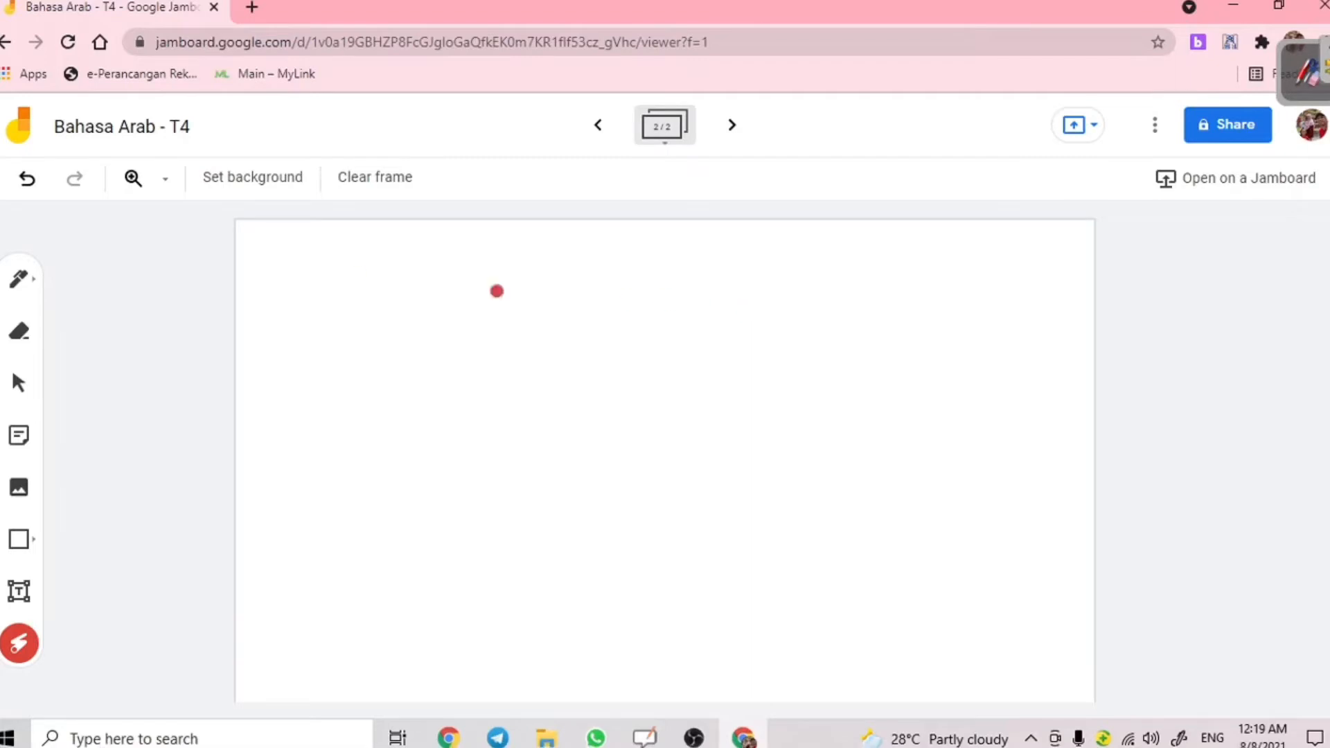
- Pen-draw three Arabic letters, two strokes each, down the right edge of frame 2
click(21, 285)
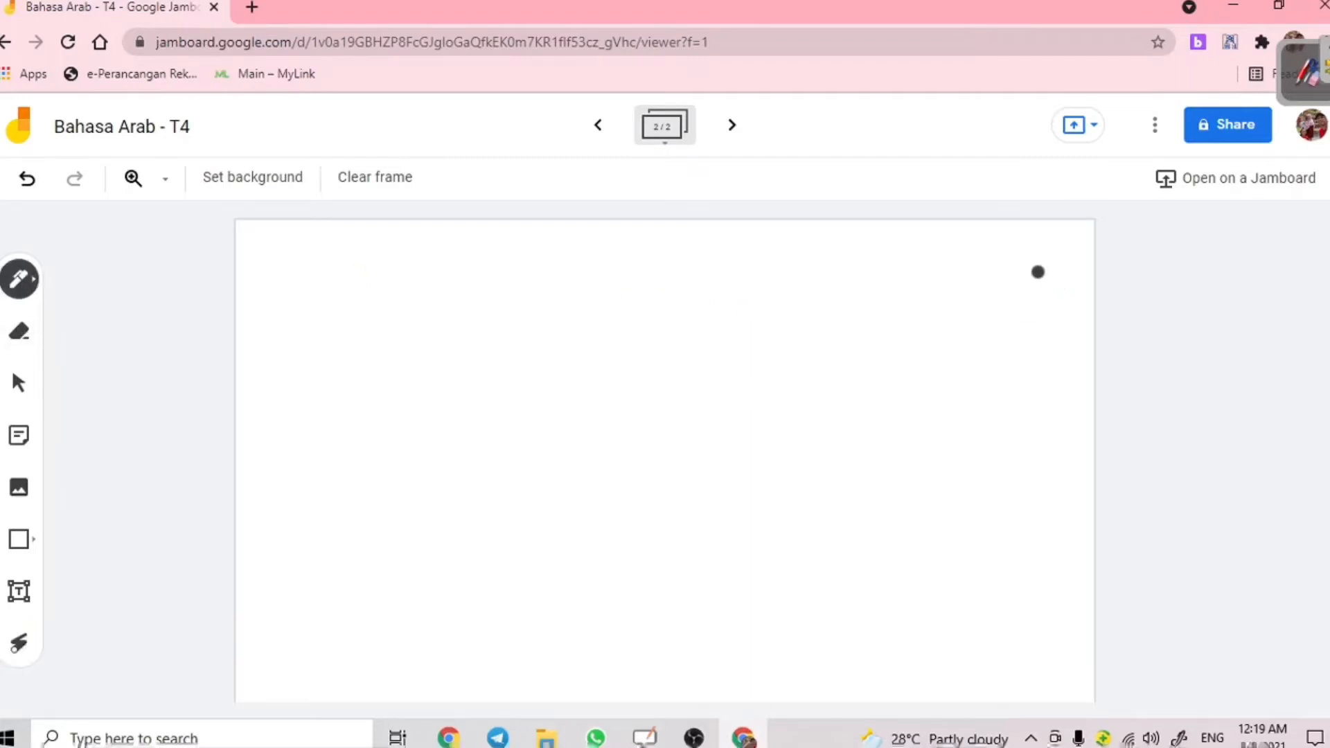
drag(1027, 276, 1028, 323)
mouse_move(1011, 269)
mouse_down()
mouse_move(1005, 339)
mouse_move(1026, 348)
mouse_up()
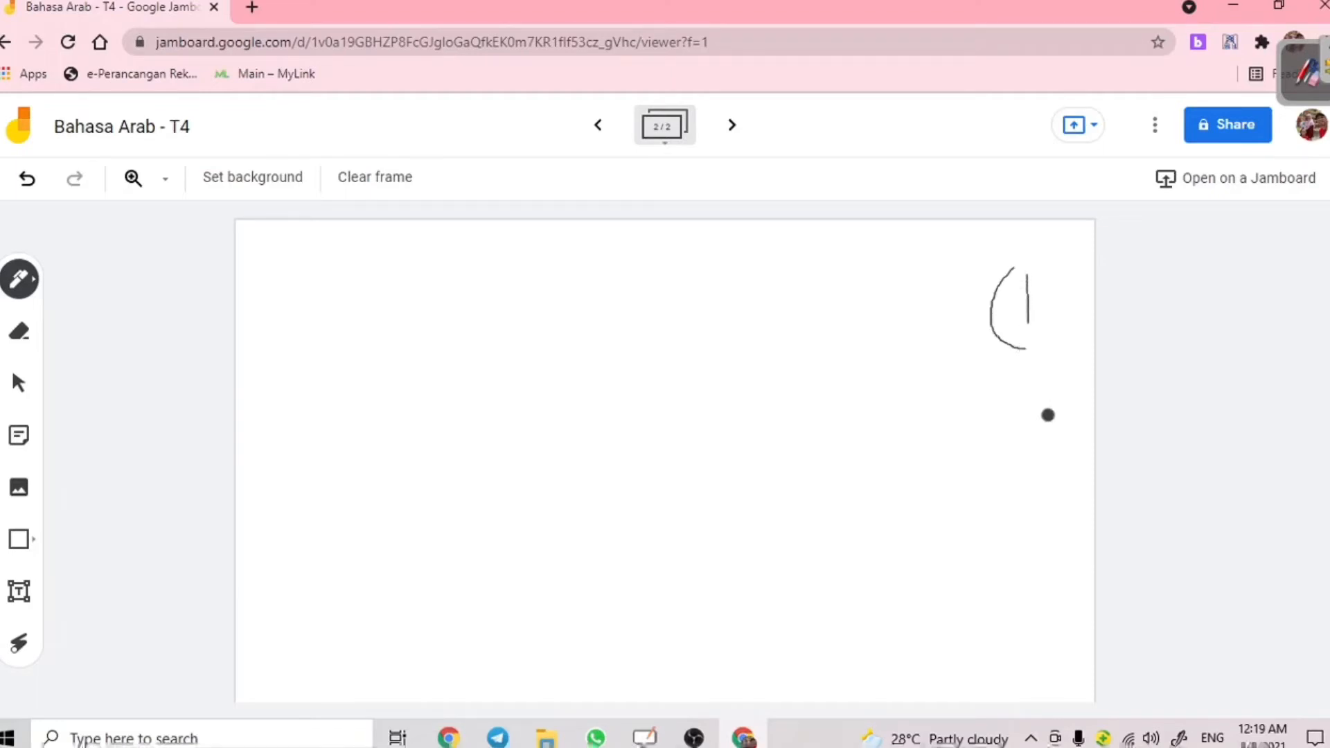
mouse_move(1046, 418)
mouse_down()
mouse_move(1013, 424)
mouse_move(1054, 455)
mouse_up()
mouse_move(1000, 408)
mouse_down()
mouse_move(992, 437)
mouse_move(1019, 483)
mouse_up()
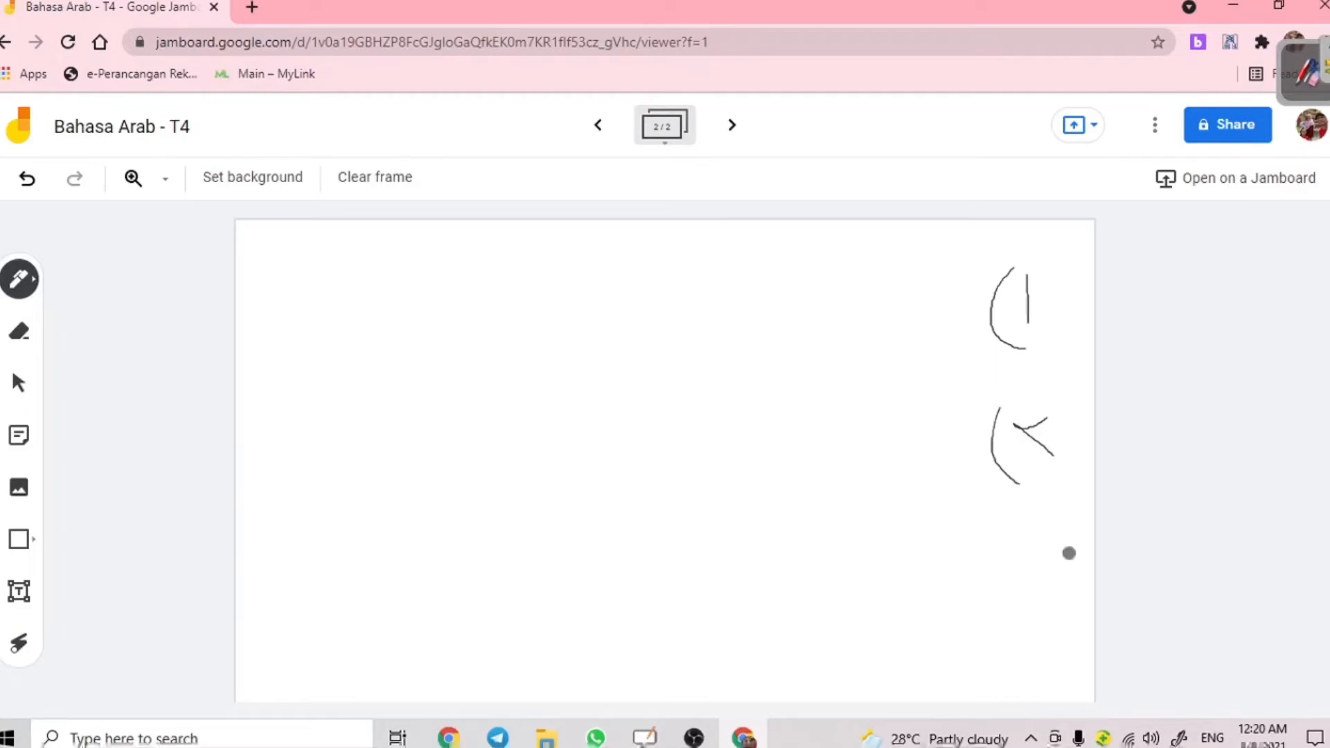
mouse_move(1070, 557)
mouse_down()
mouse_move(1053, 574)
mouse_move(1032, 568)
mouse_move(1064, 619)
mouse_up()
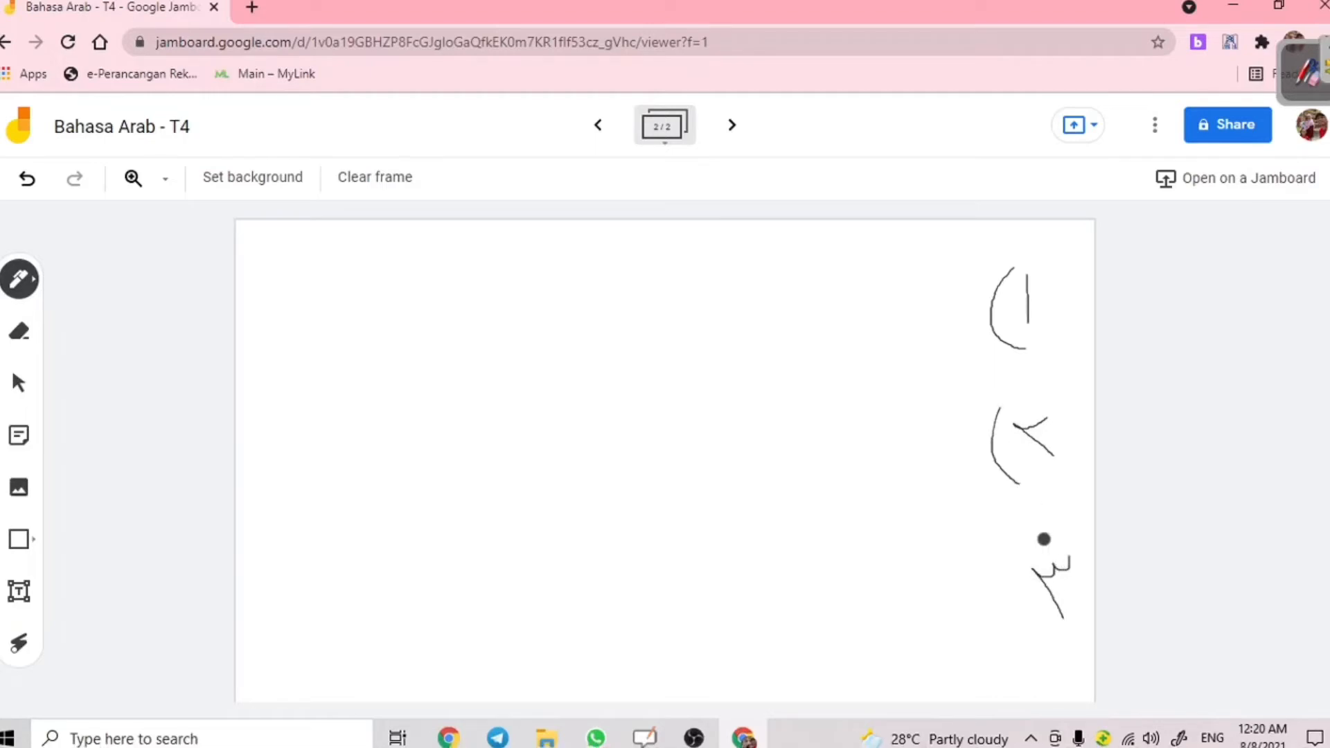
mouse_move(1039, 538)
mouse_down()
mouse_move(997, 616)
mouse_move(1049, 642)
mouse_up()
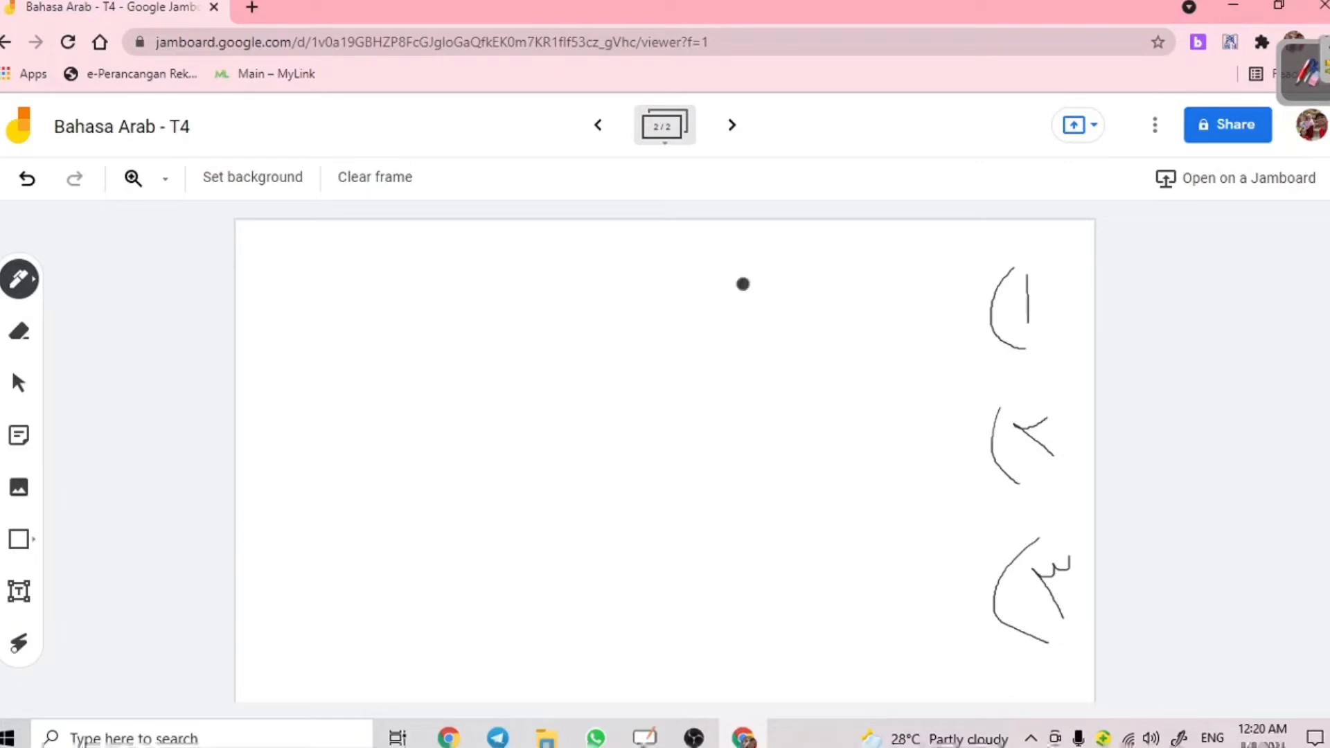
click(18, 382)
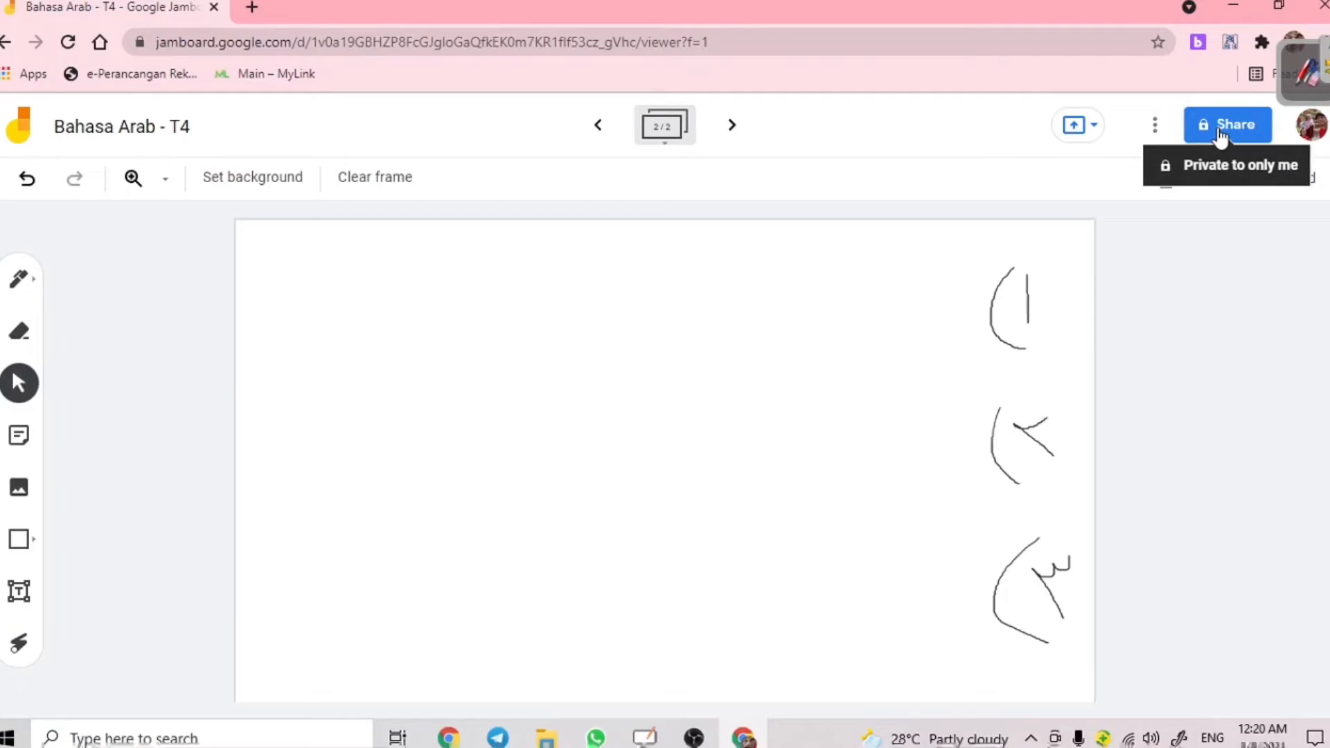
- Set the jam's link access to 'Anyone with the link' with Editor permission
click(1220, 132)
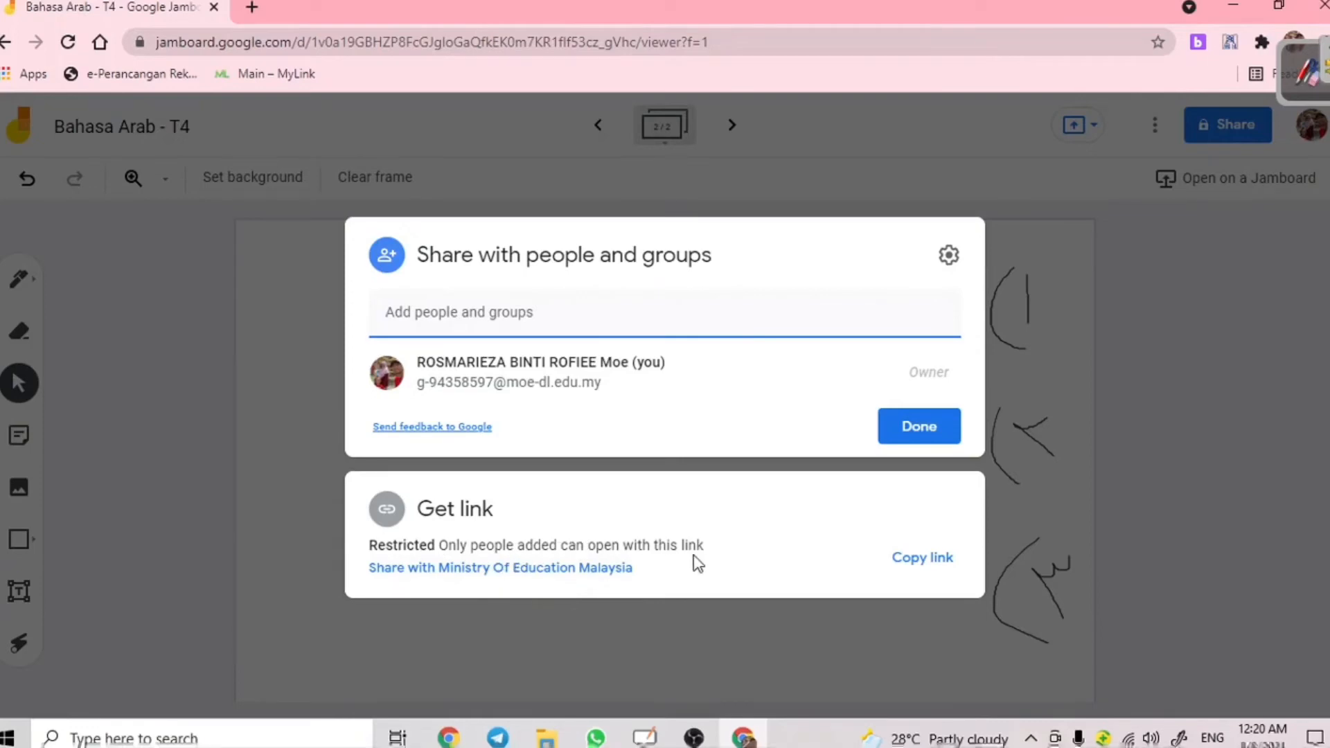
click(489, 321)
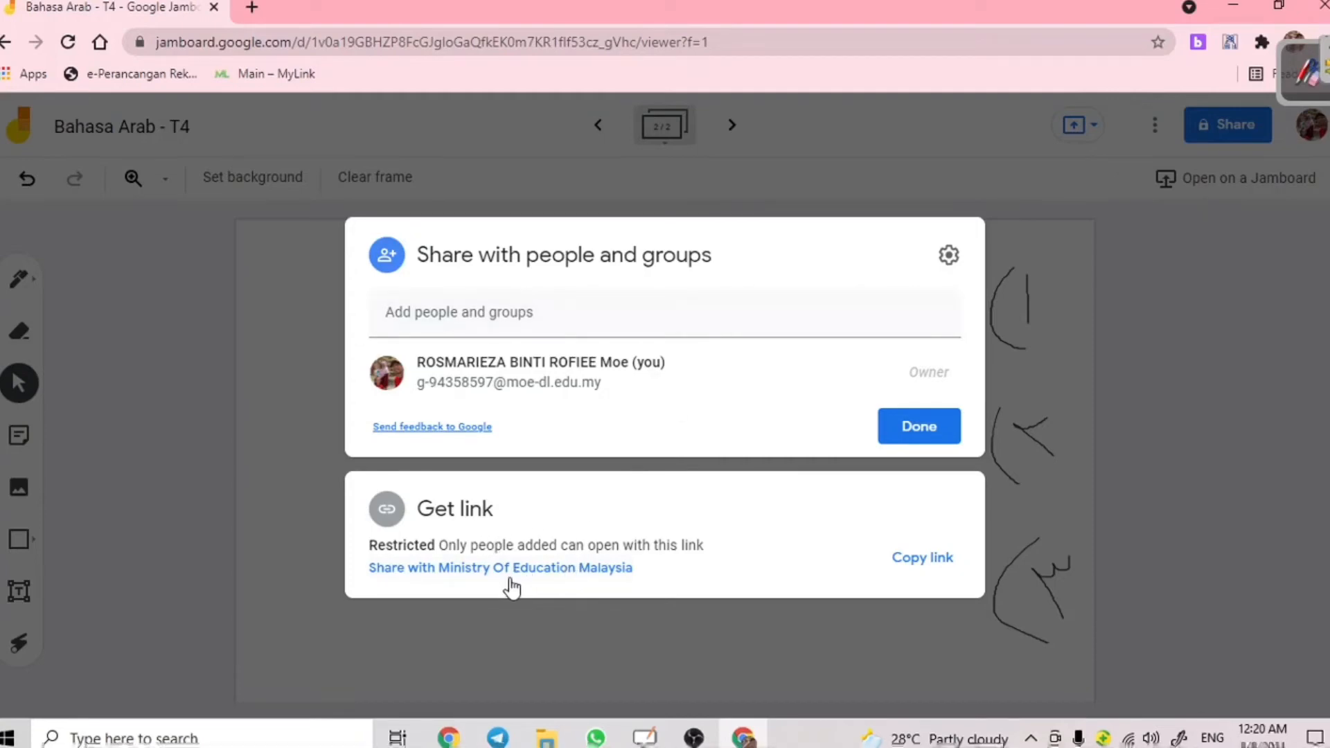
click(544, 569)
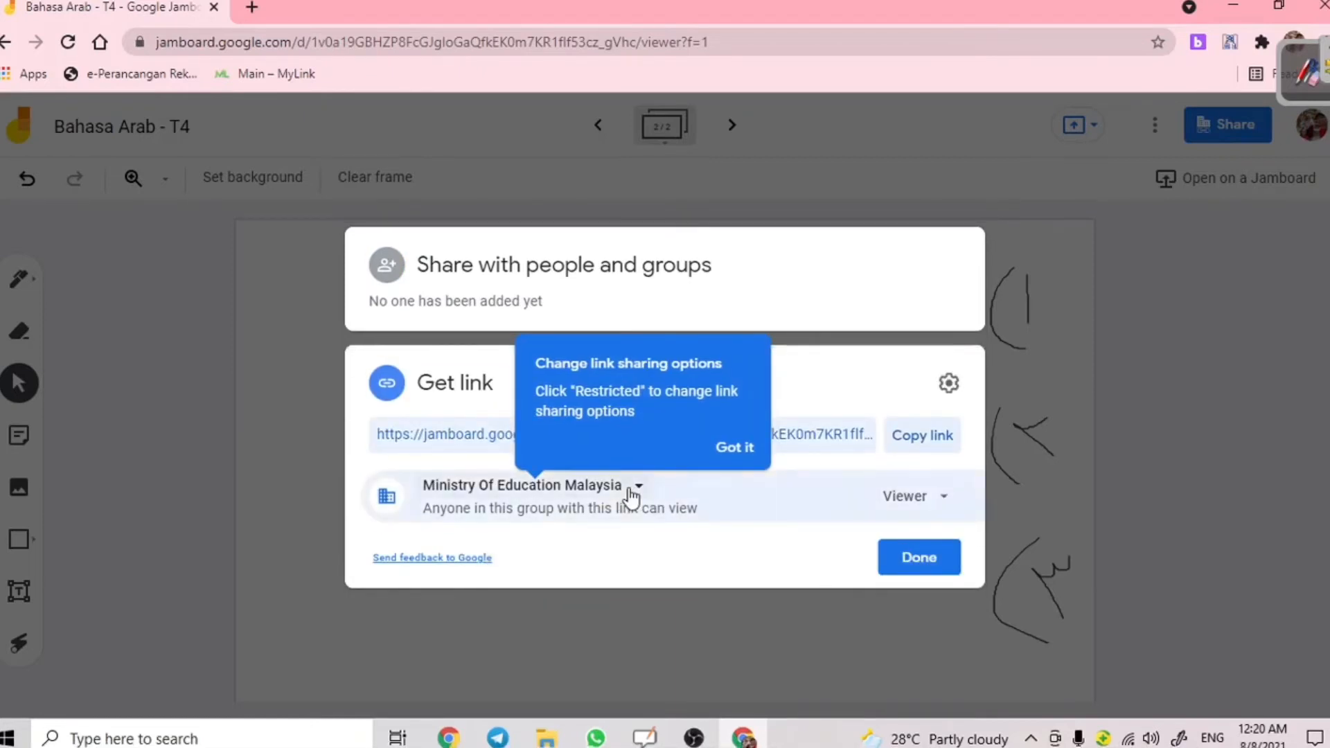
click(632, 488)
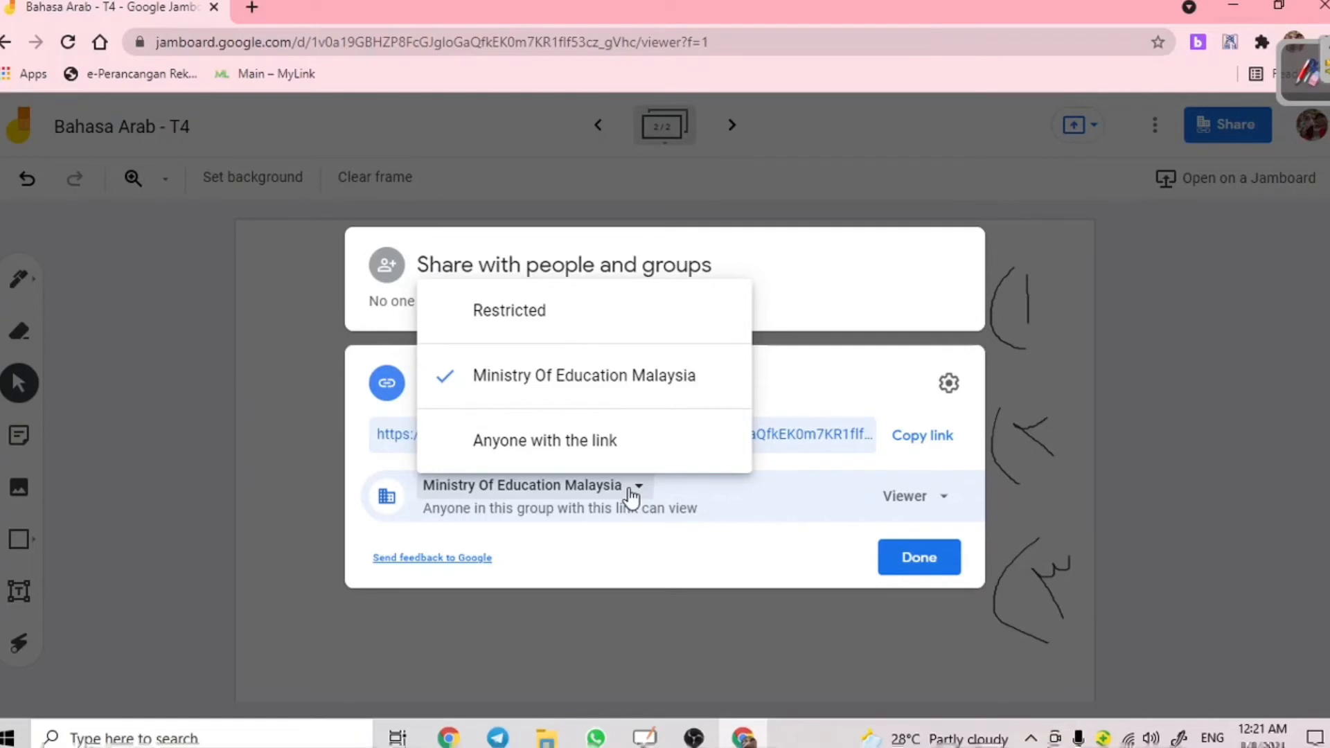
click(582, 457)
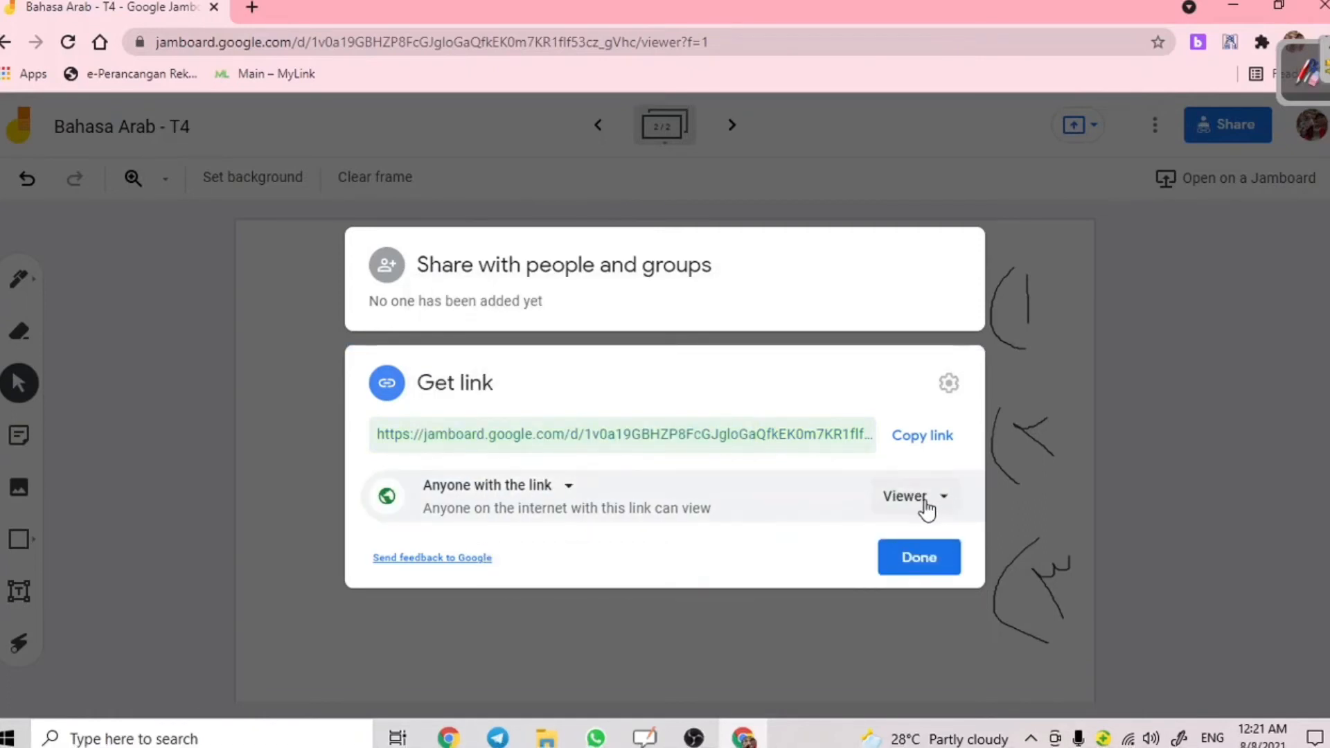
click(926, 505)
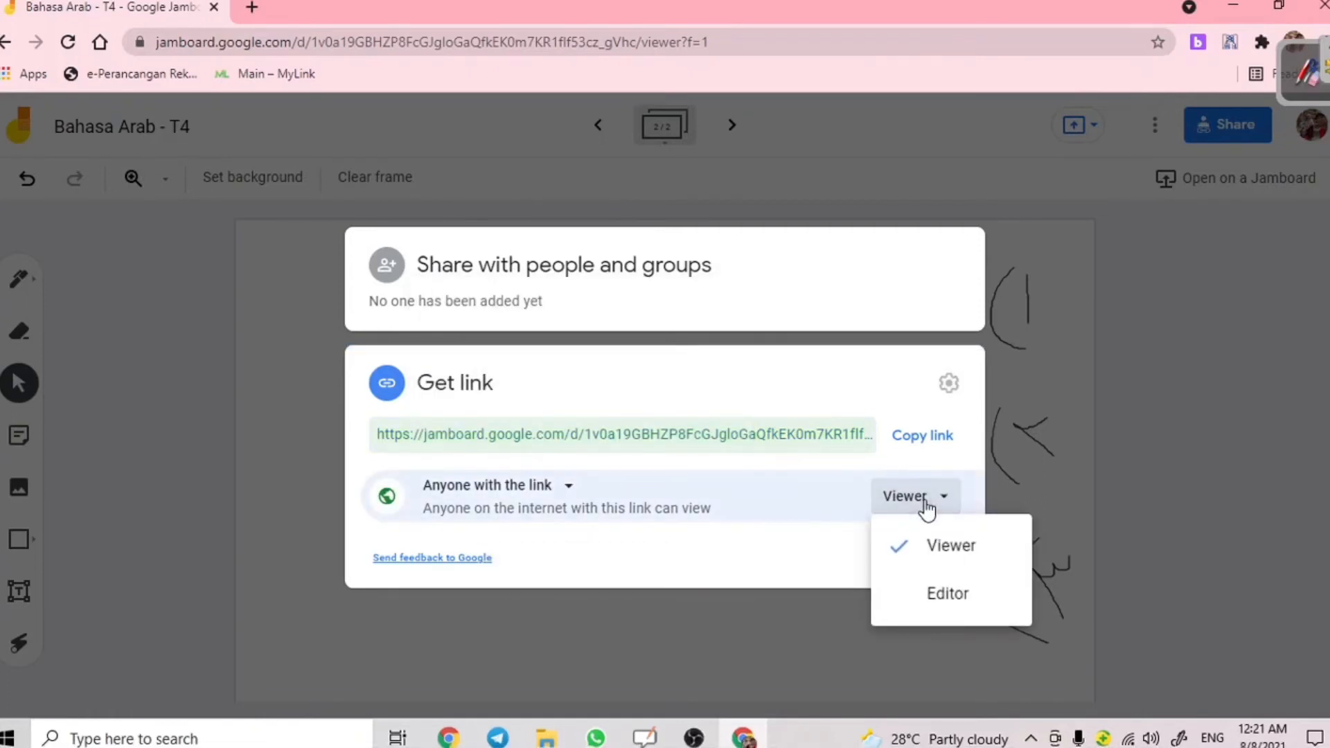
click(929, 591)
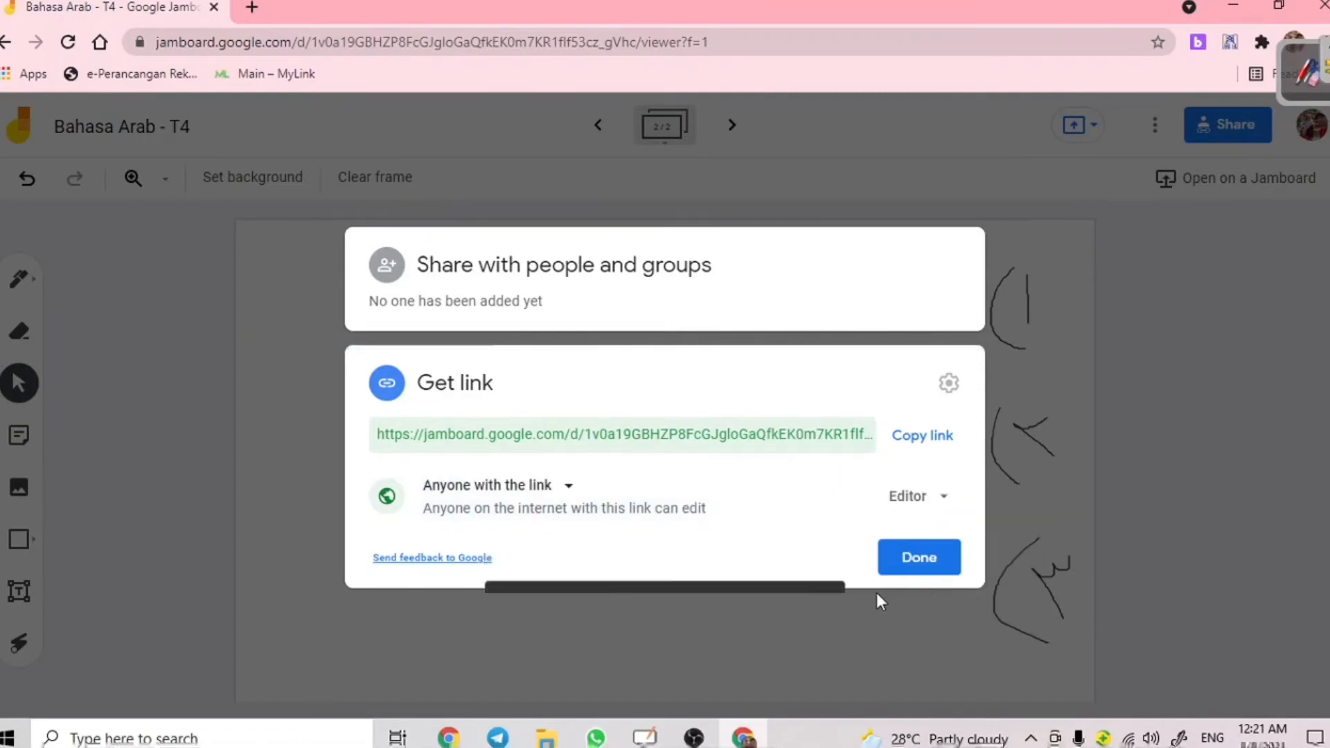
click(923, 563)
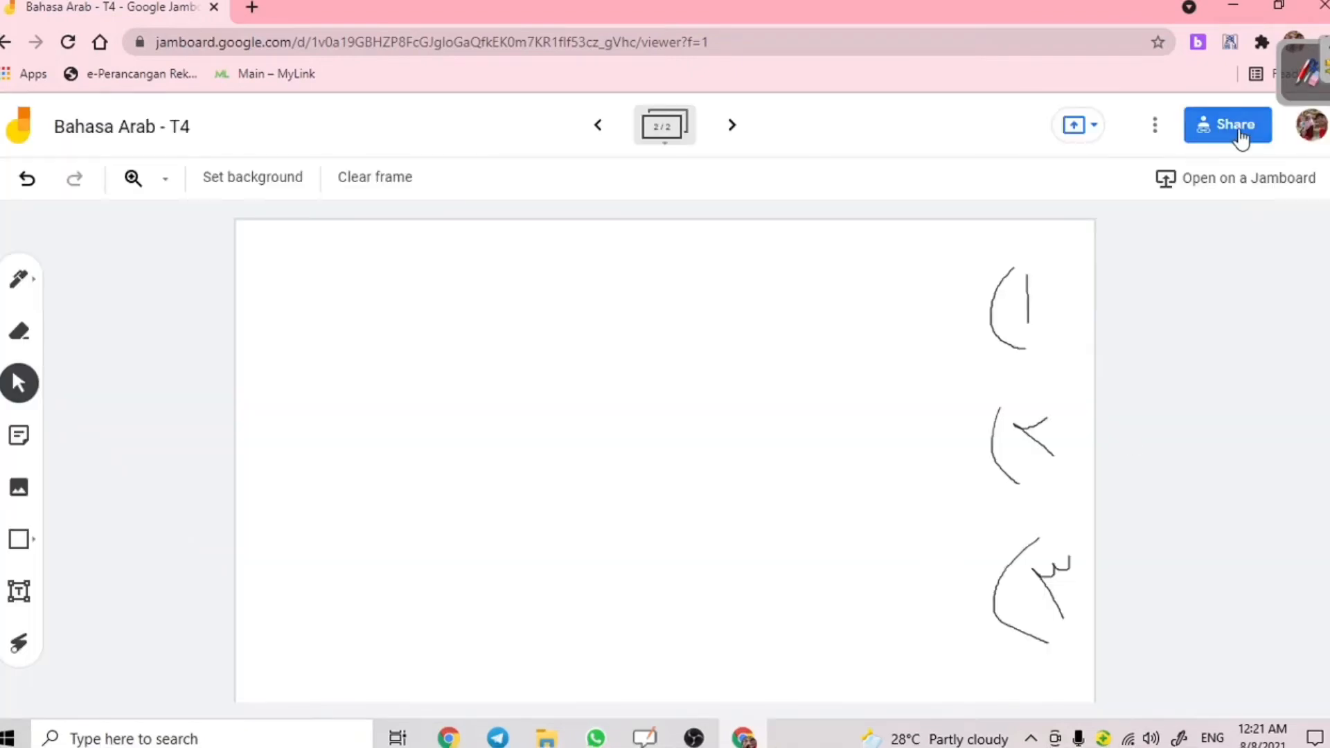
- Copy the jam link, open it in a new tab, then confirm sharing on the original tab
click(1231, 128)
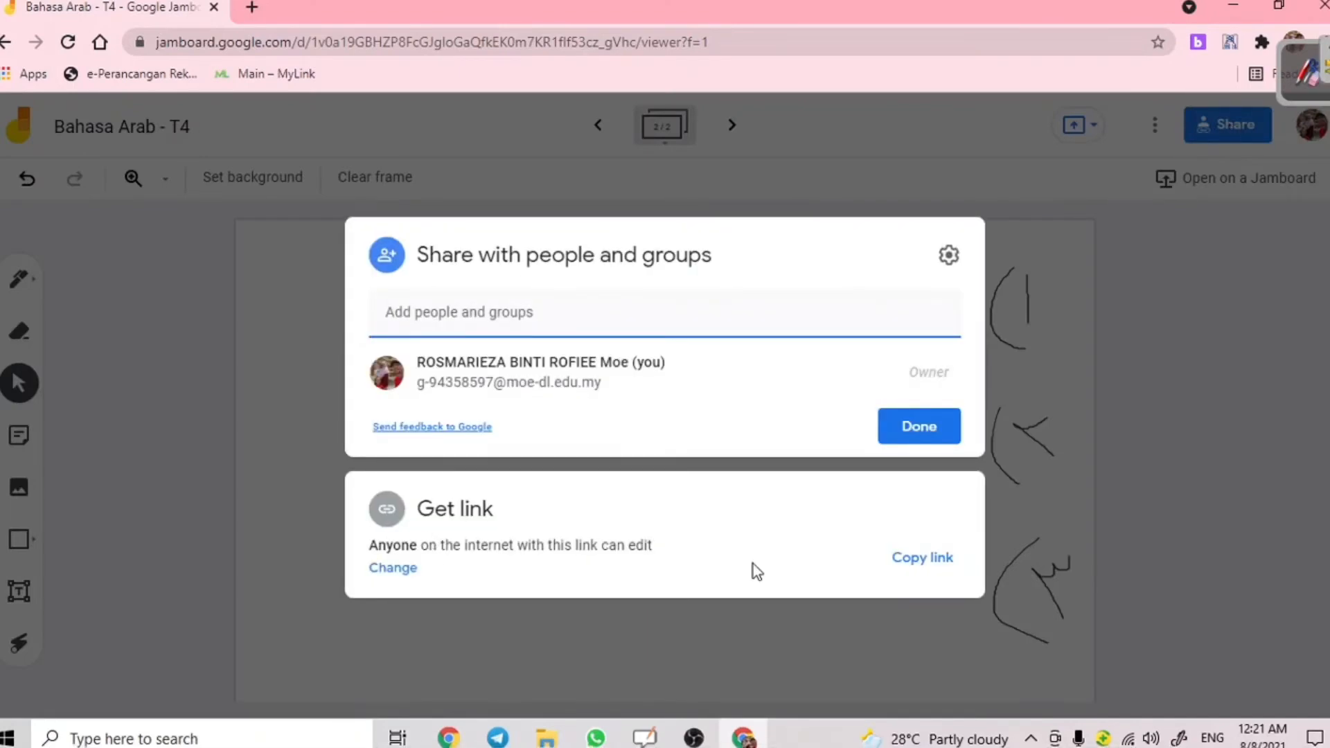
click(911, 565)
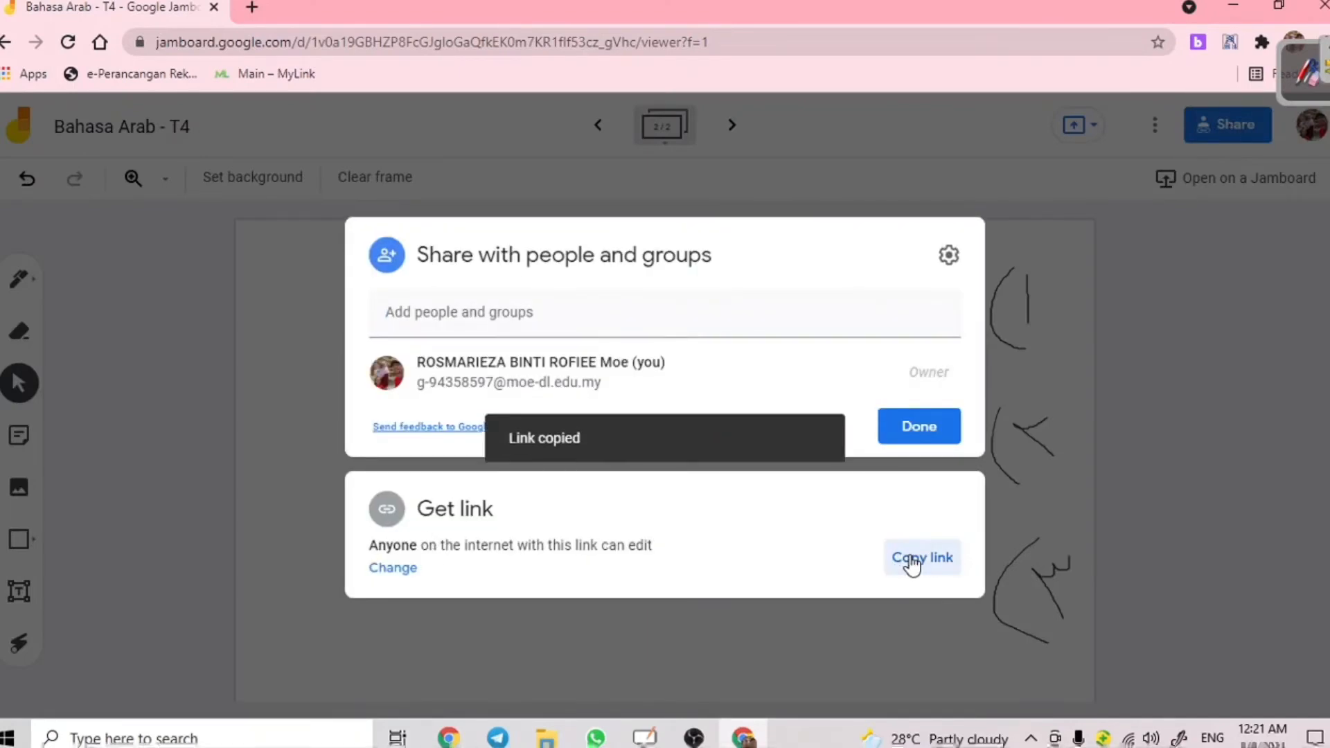
click(251, 7)
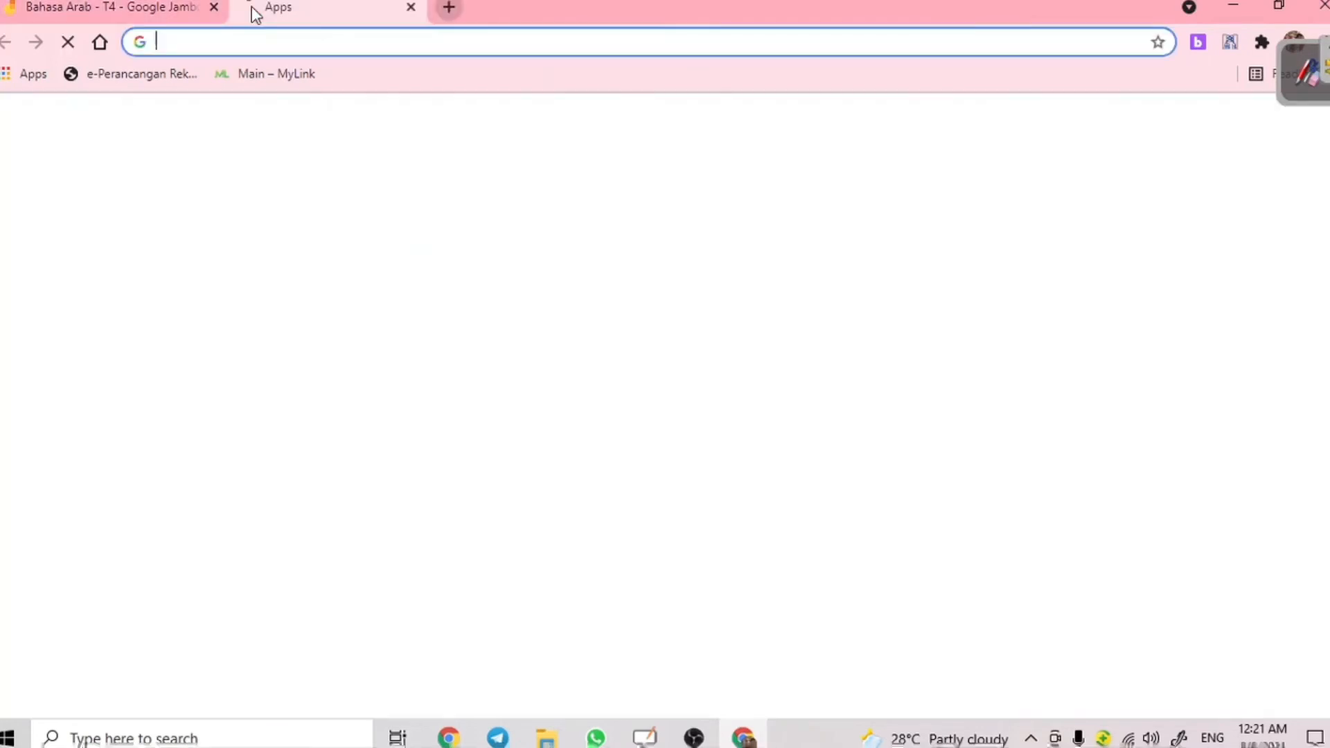
key(Return)
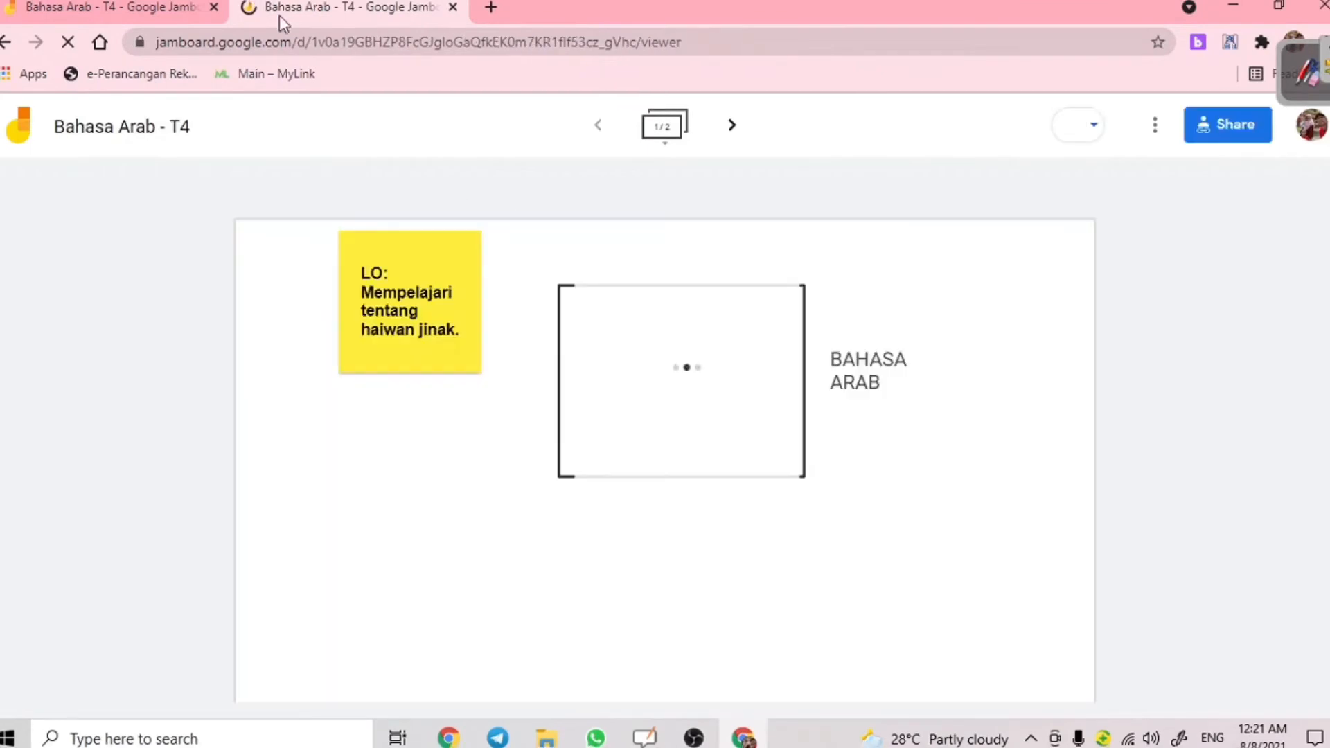
click(88, 8)
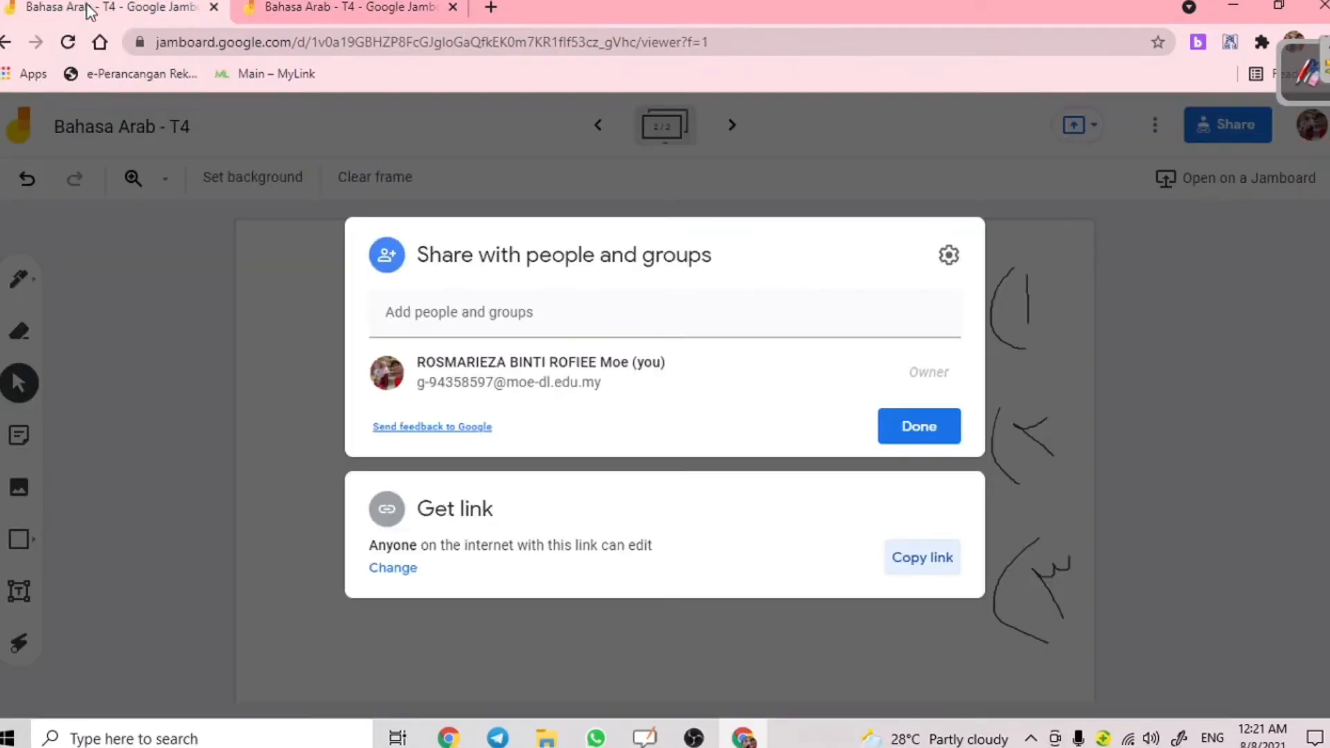
click(925, 428)
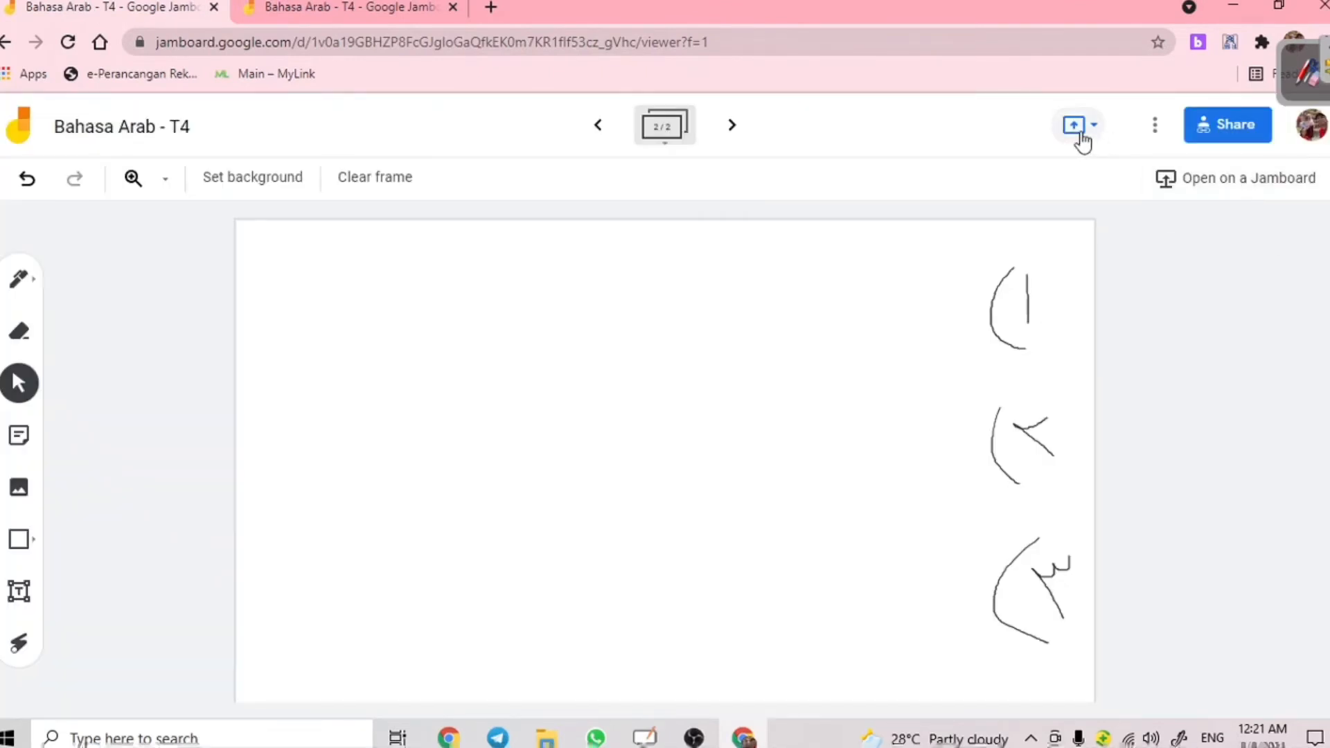
click(1079, 132)
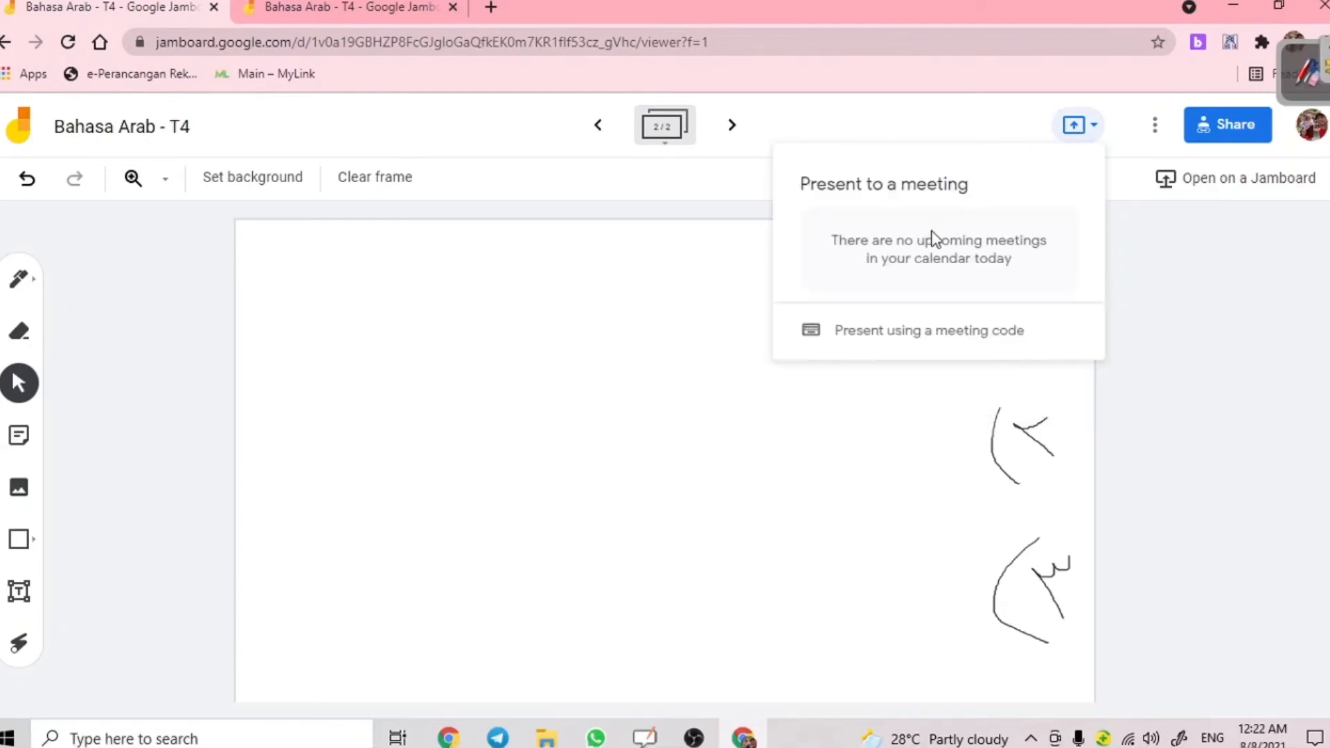
click(1150, 278)
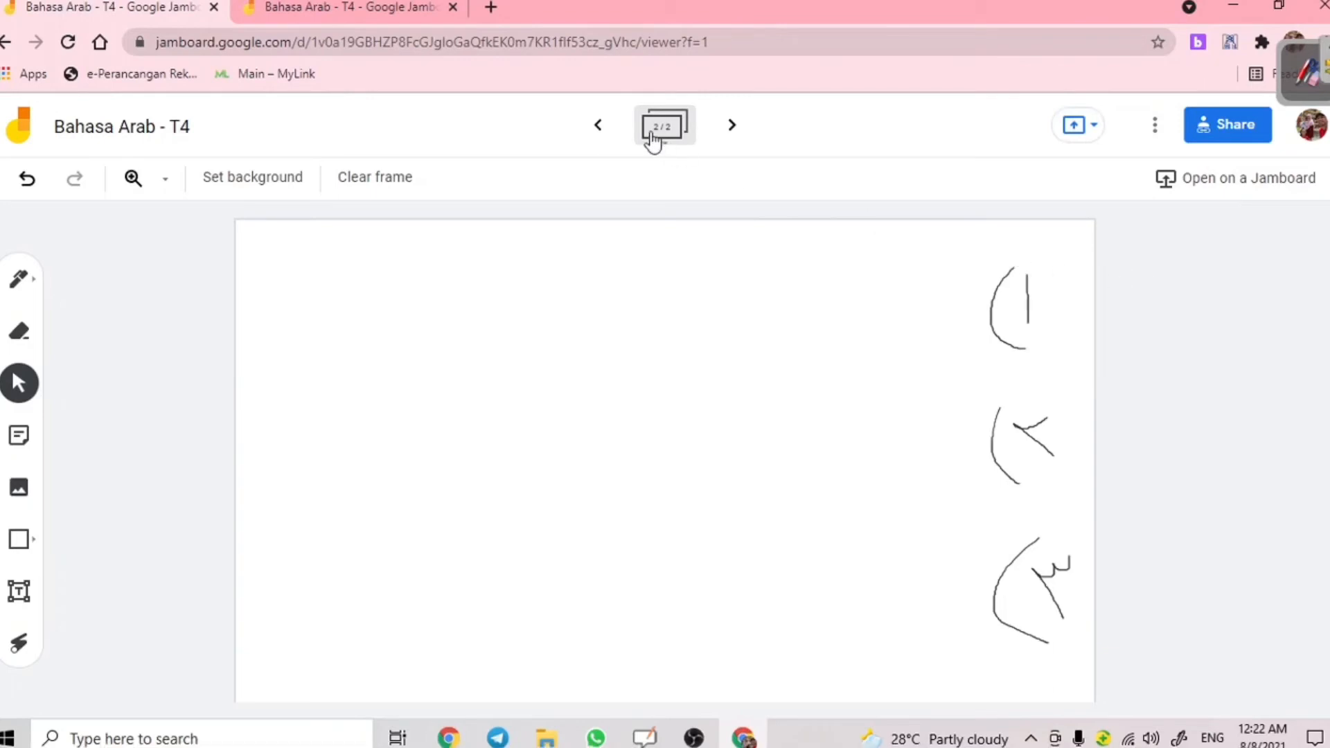
- Search 'google meet' in a new Chrome tab and open the Google Meet home page
click(493, 7)
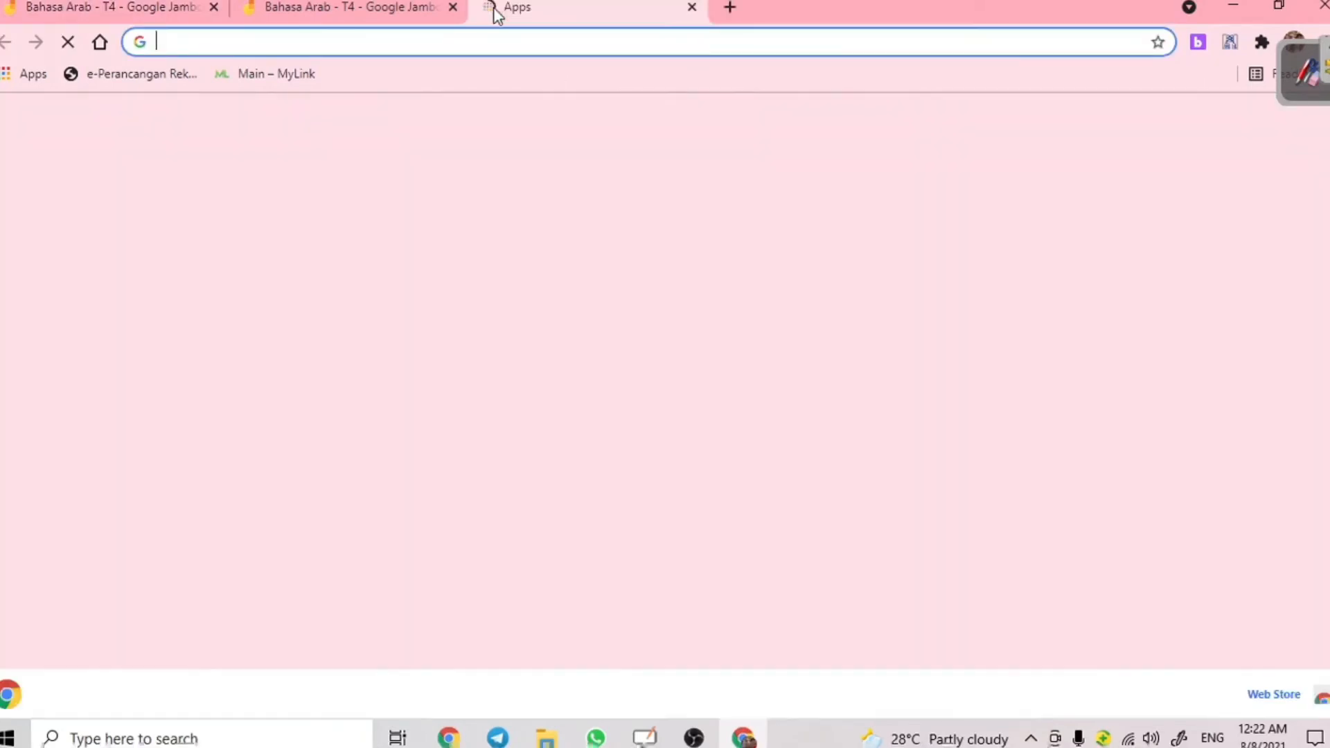
text(google mee)
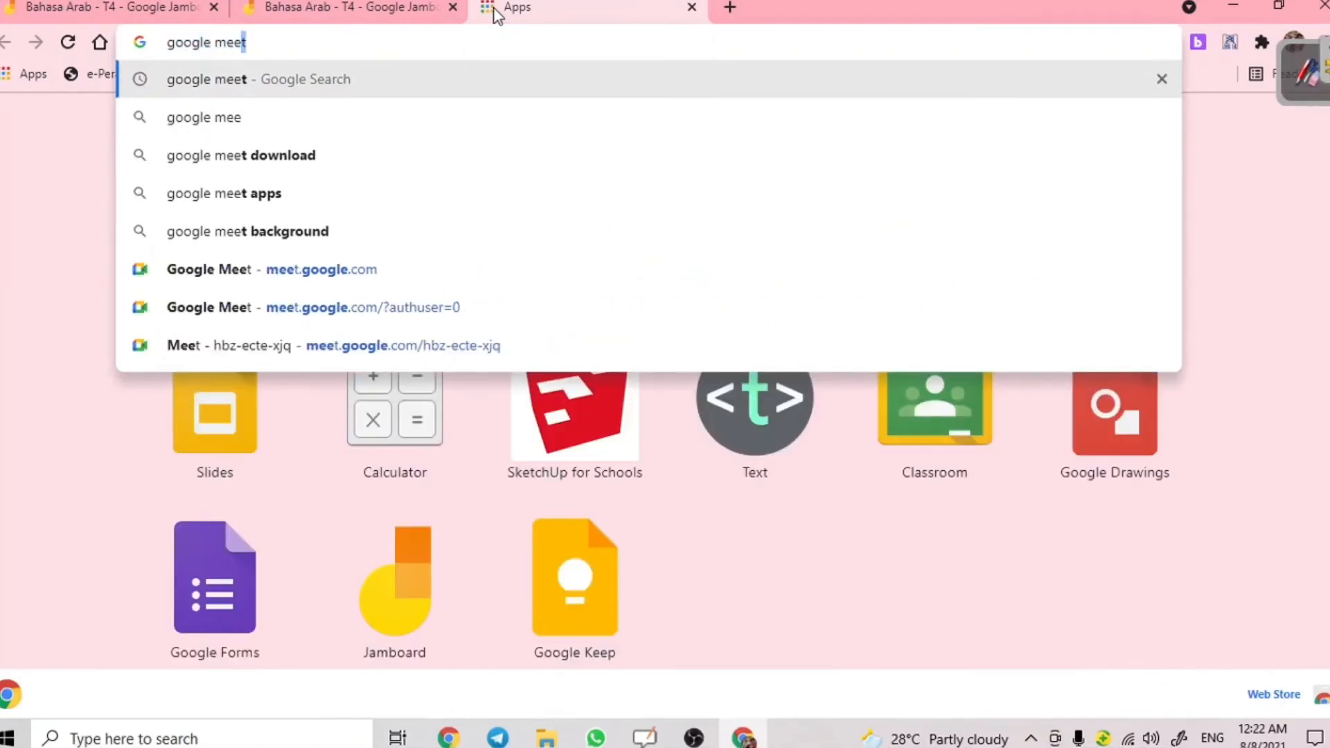
key(Return)
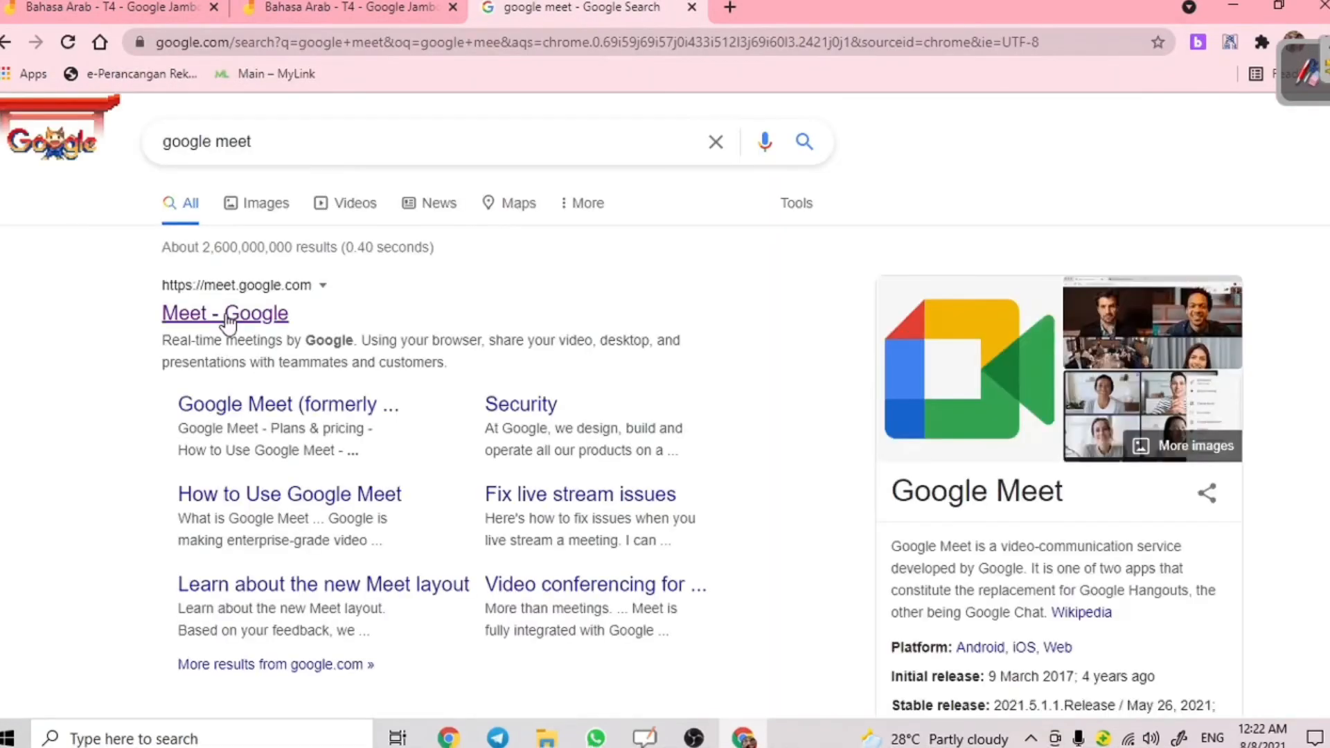
click(228, 316)
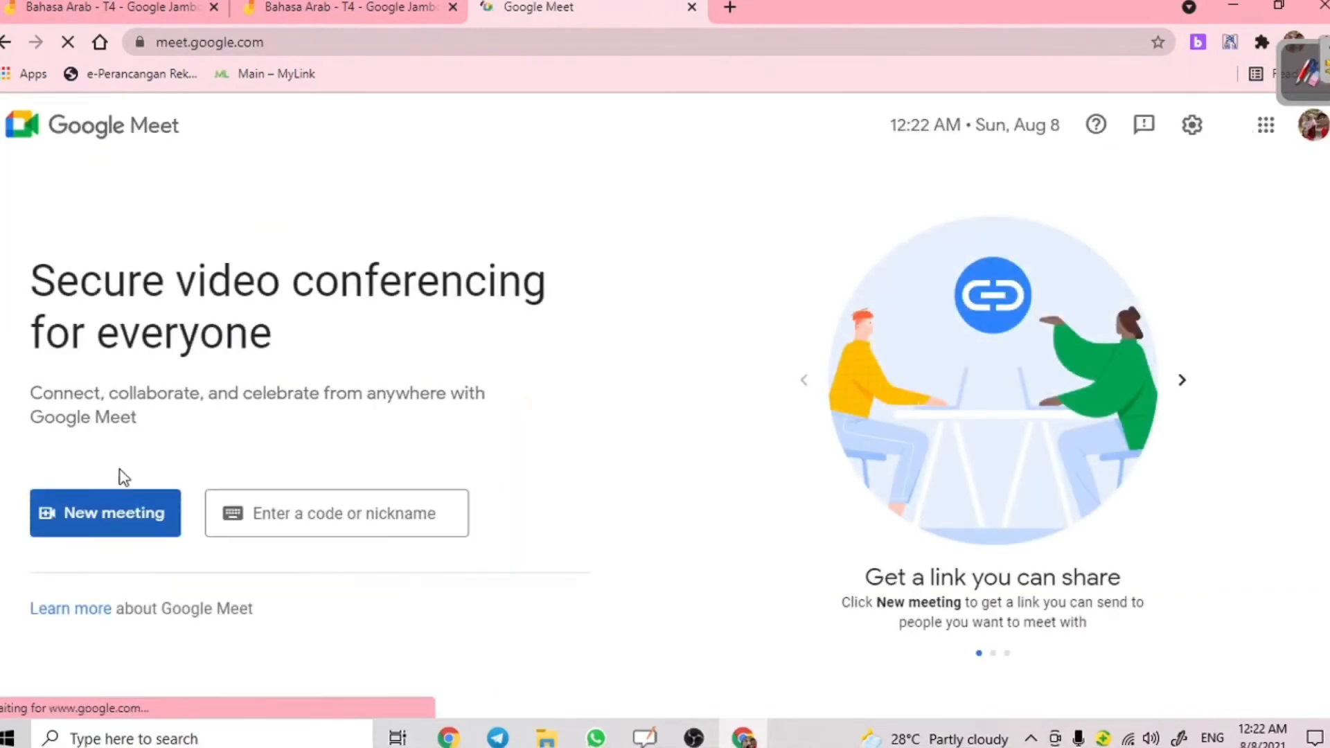
- Start an instant Google Meet meeting, dismiss its joining info, and return to the jam
click(108, 517)
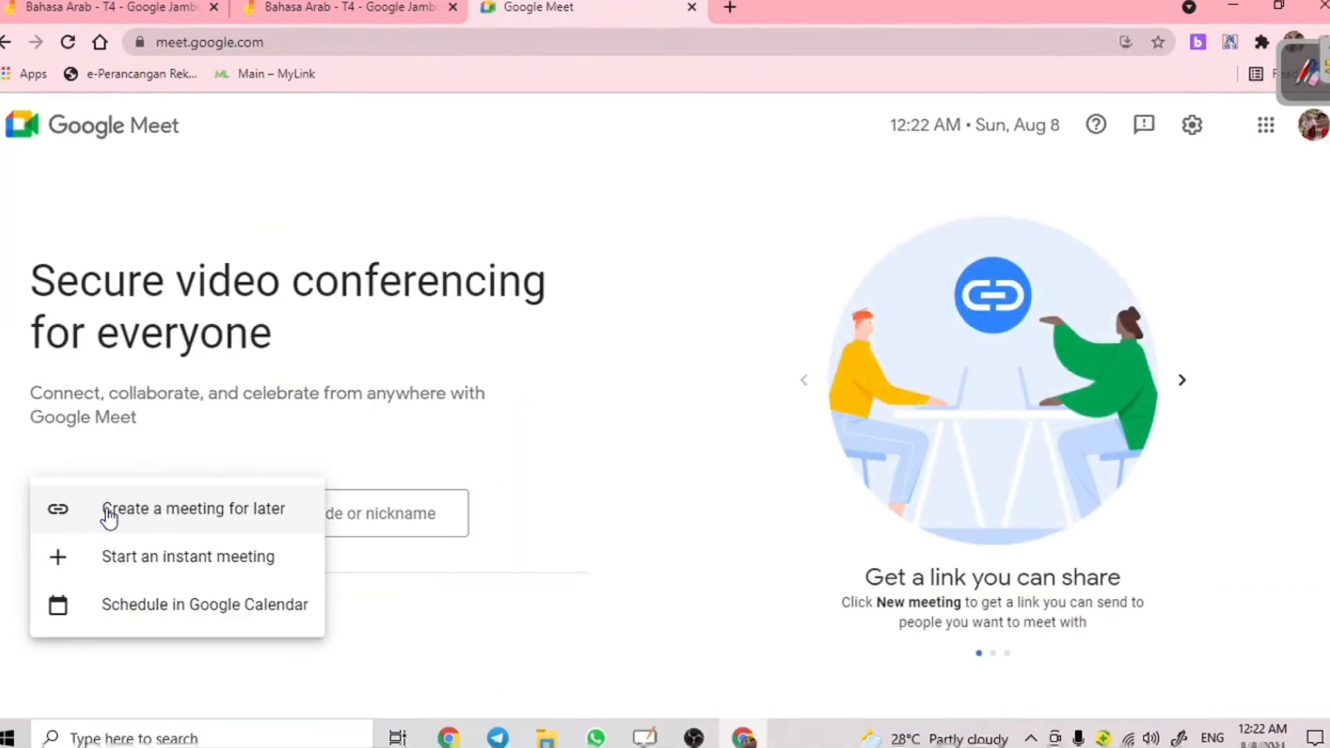
click(157, 556)
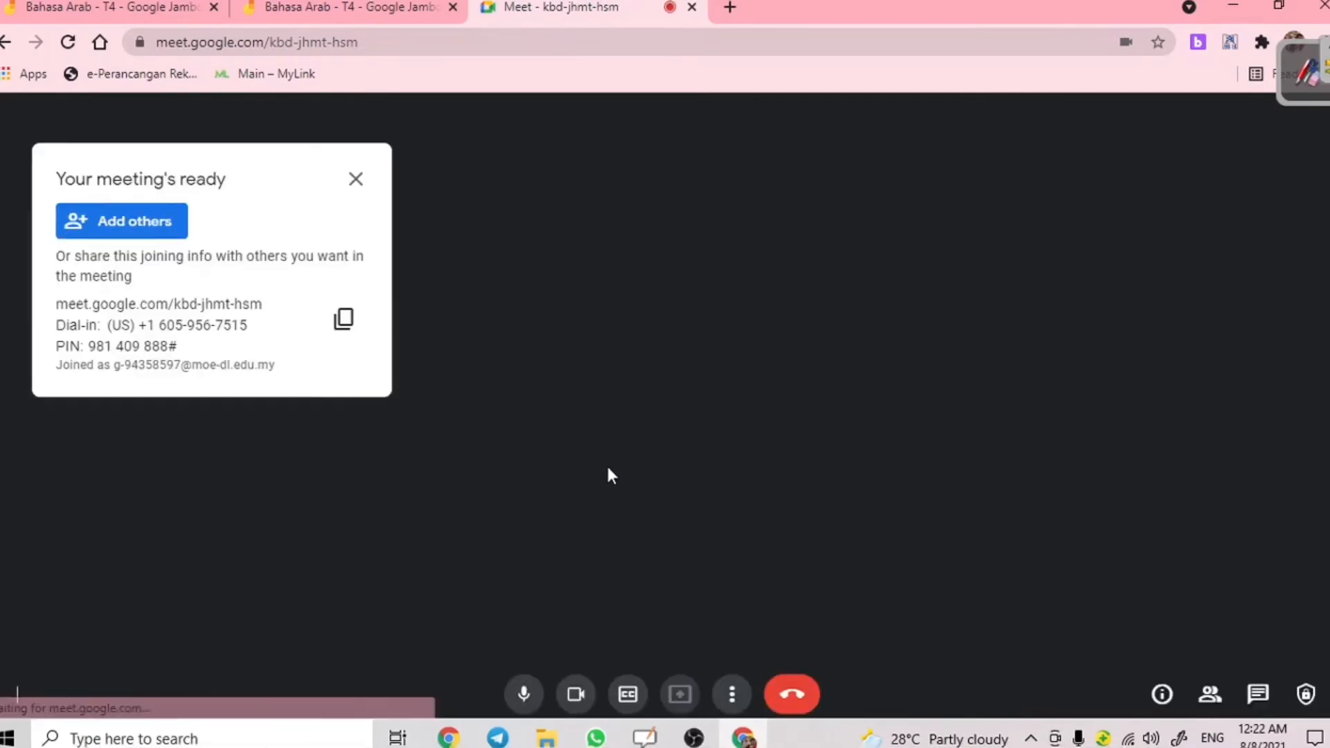
click(357, 179)
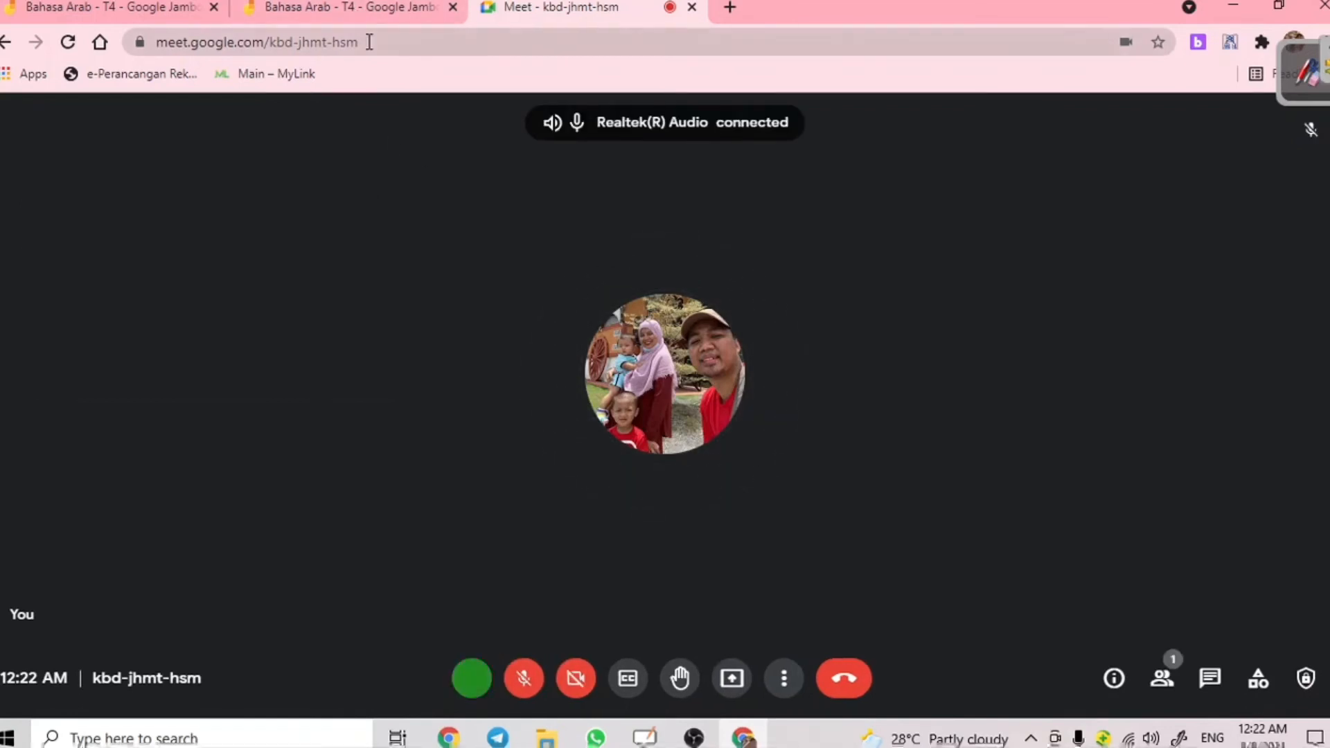
click(340, 7)
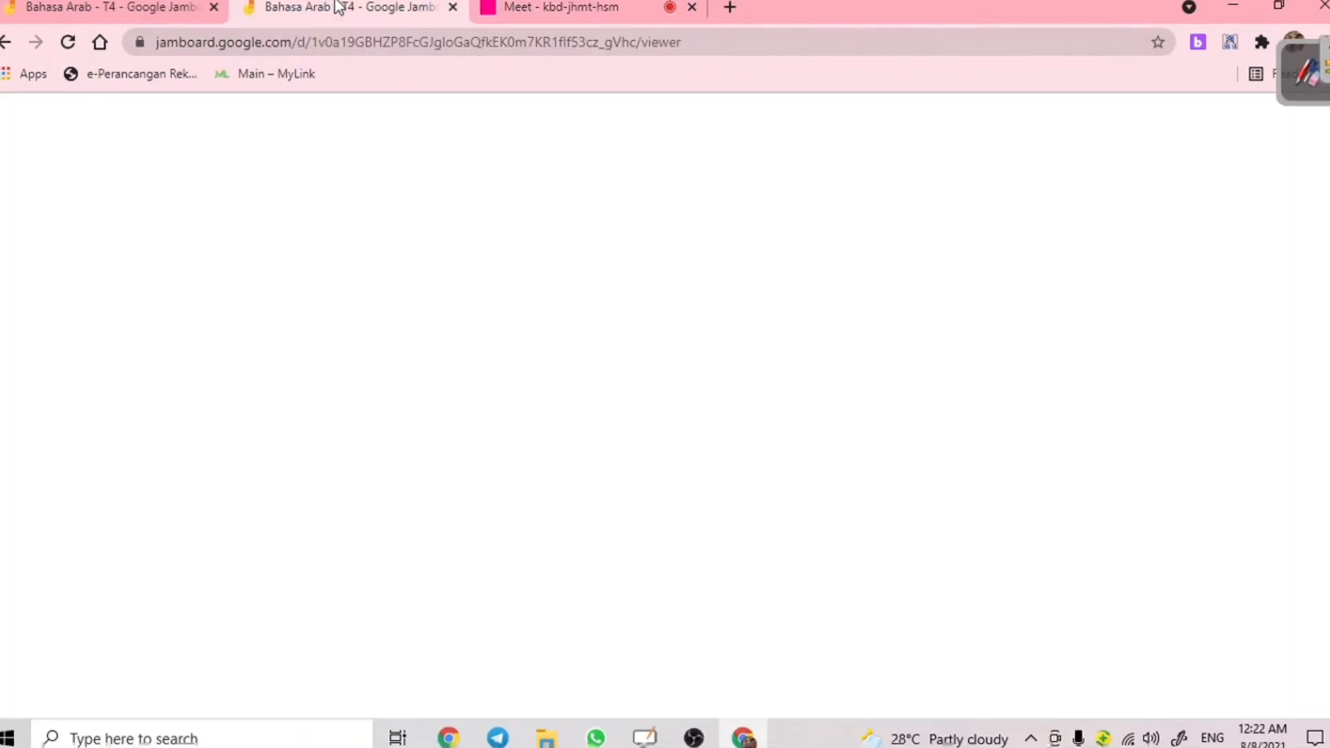
- Share this Jamboard tab to the meeting, then view the presentation in Meet
click(1079, 131)
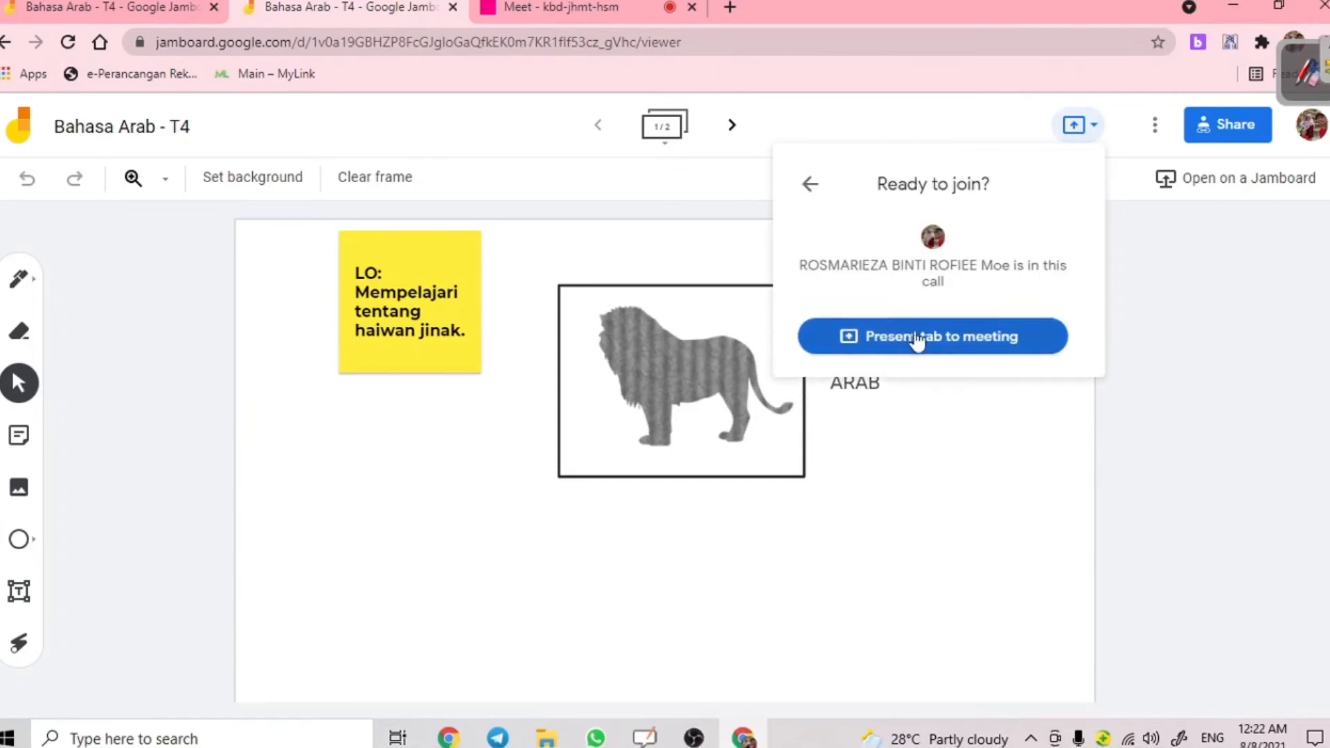
click(932, 345)
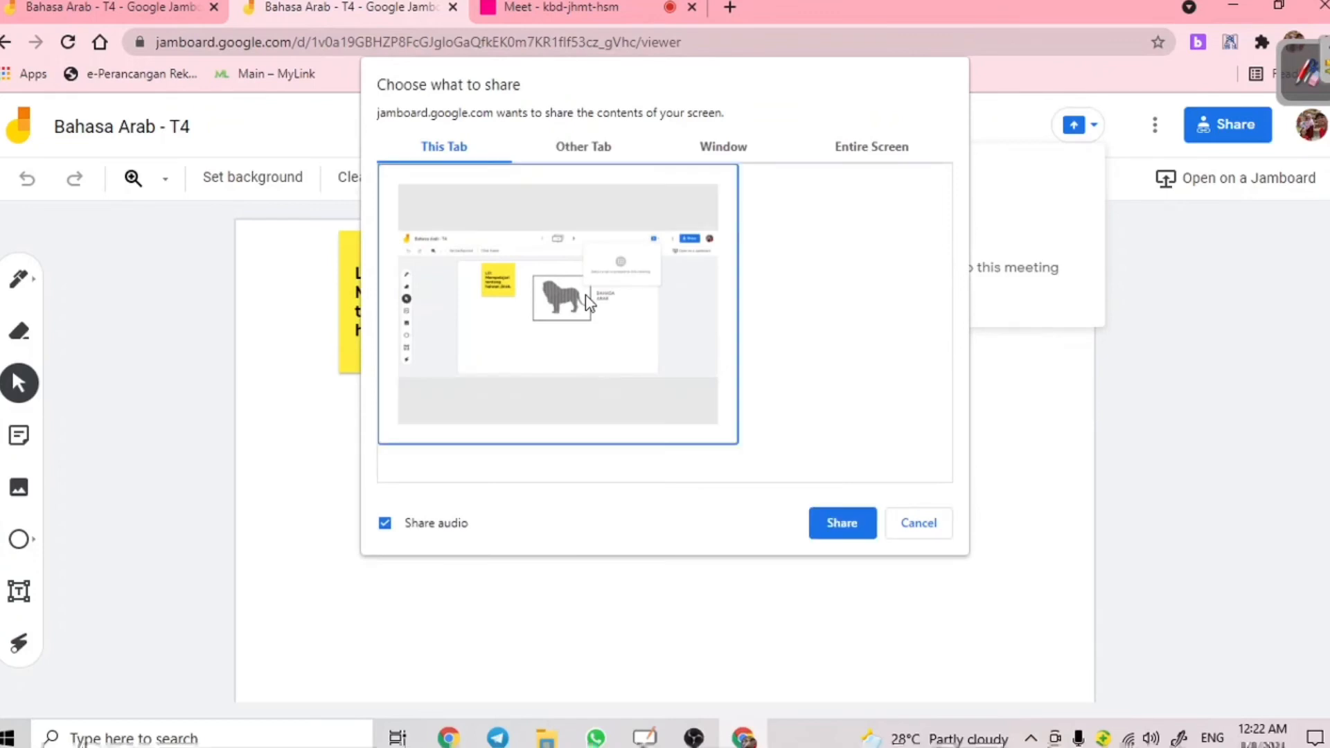
click(822, 525)
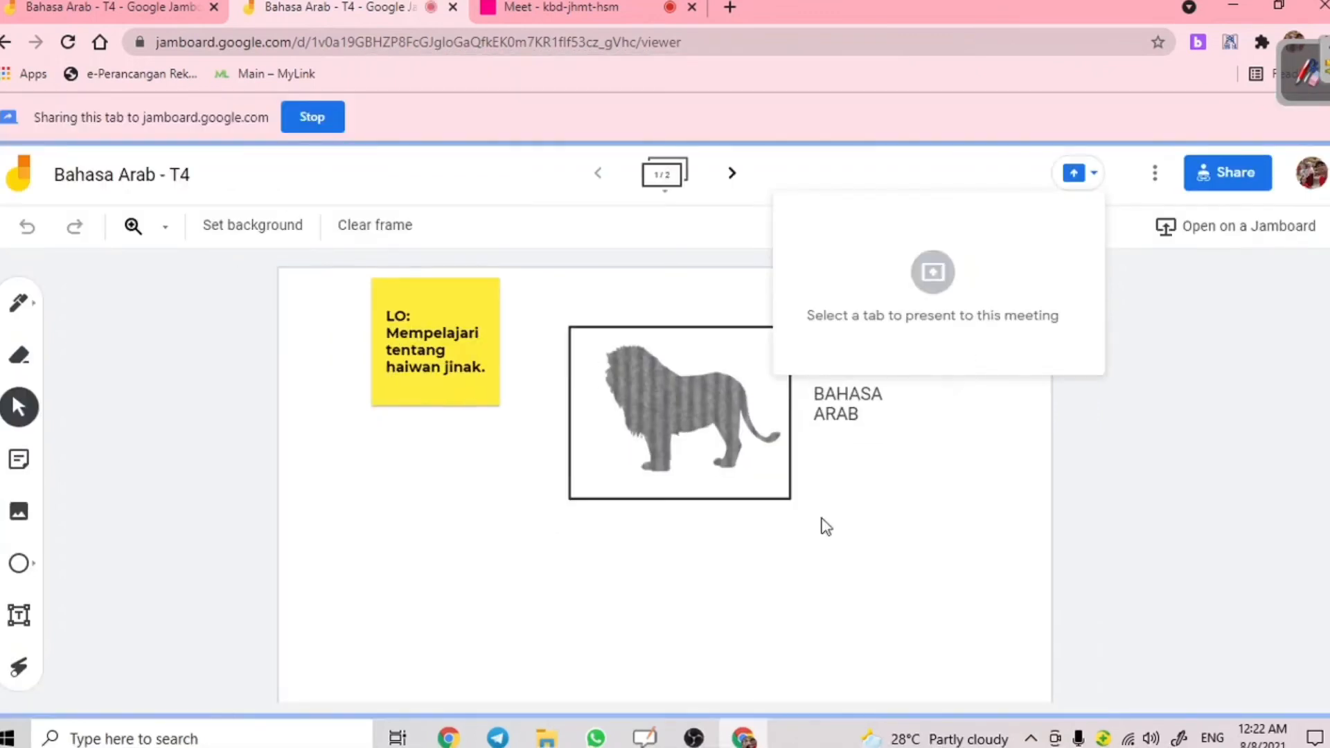
click(613, 7)
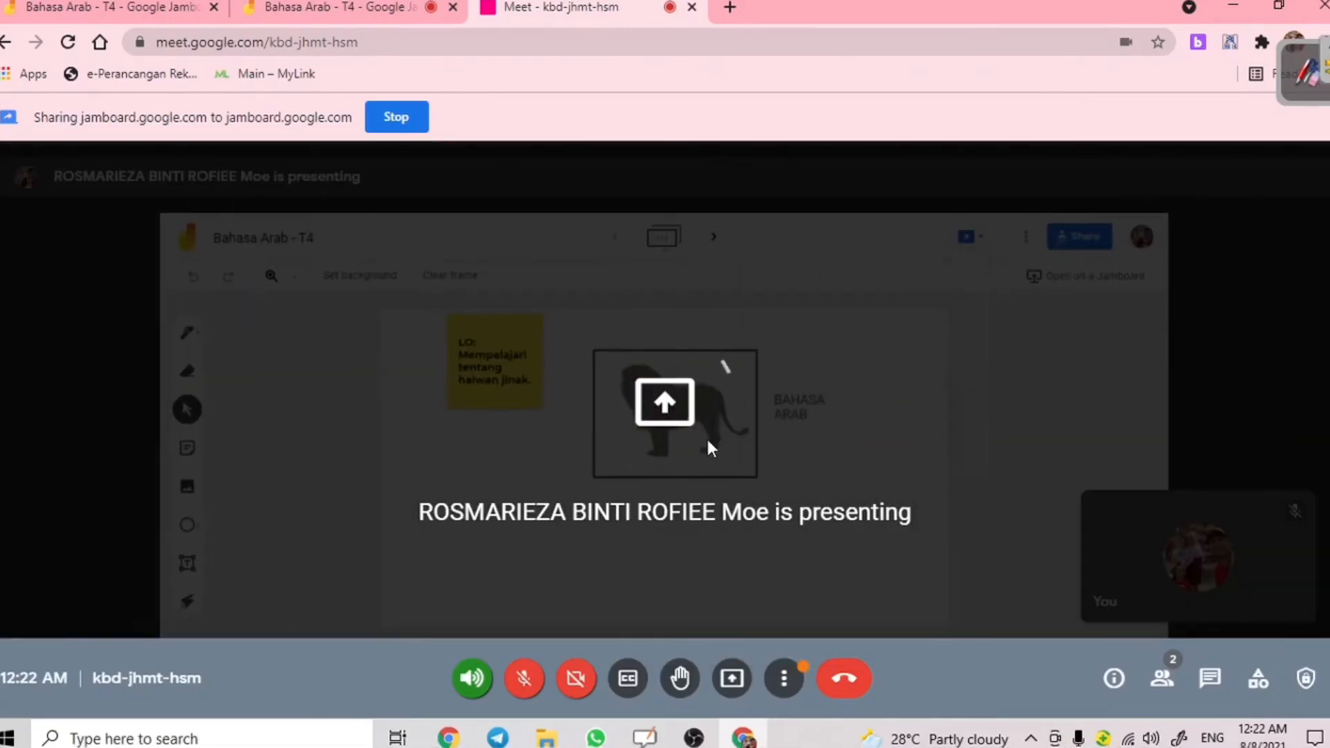
- Return to the first Bahasa Arab - T4 jam tab showing the handwritten Arabic letters
mouse_move(710, 449)
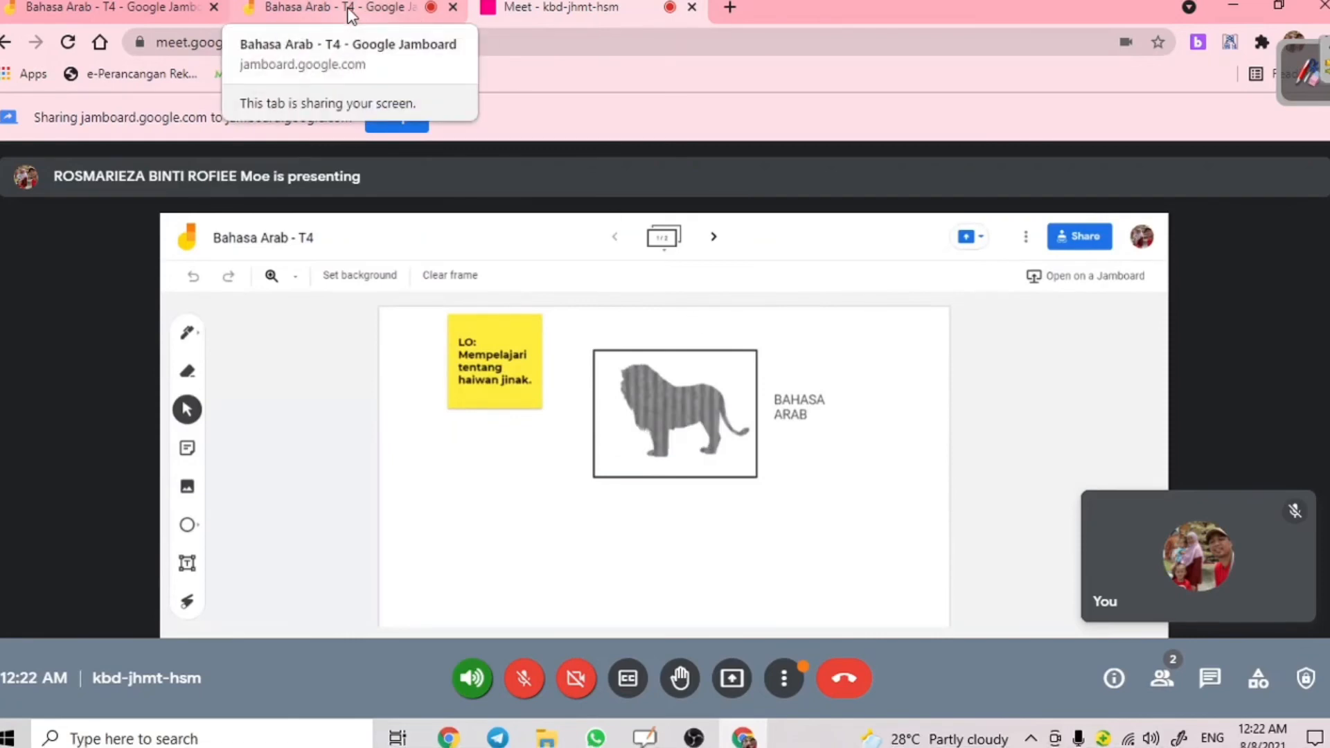
click(156, 6)
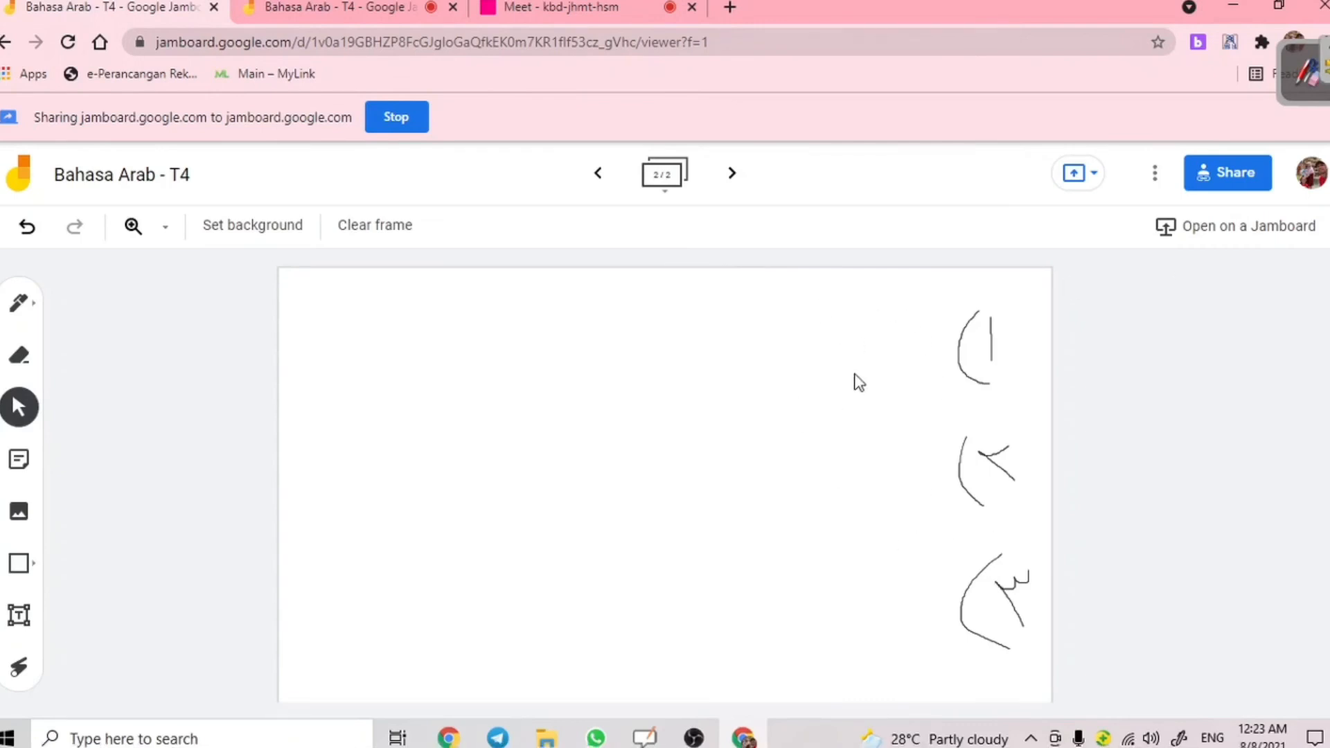
click(377, 6)
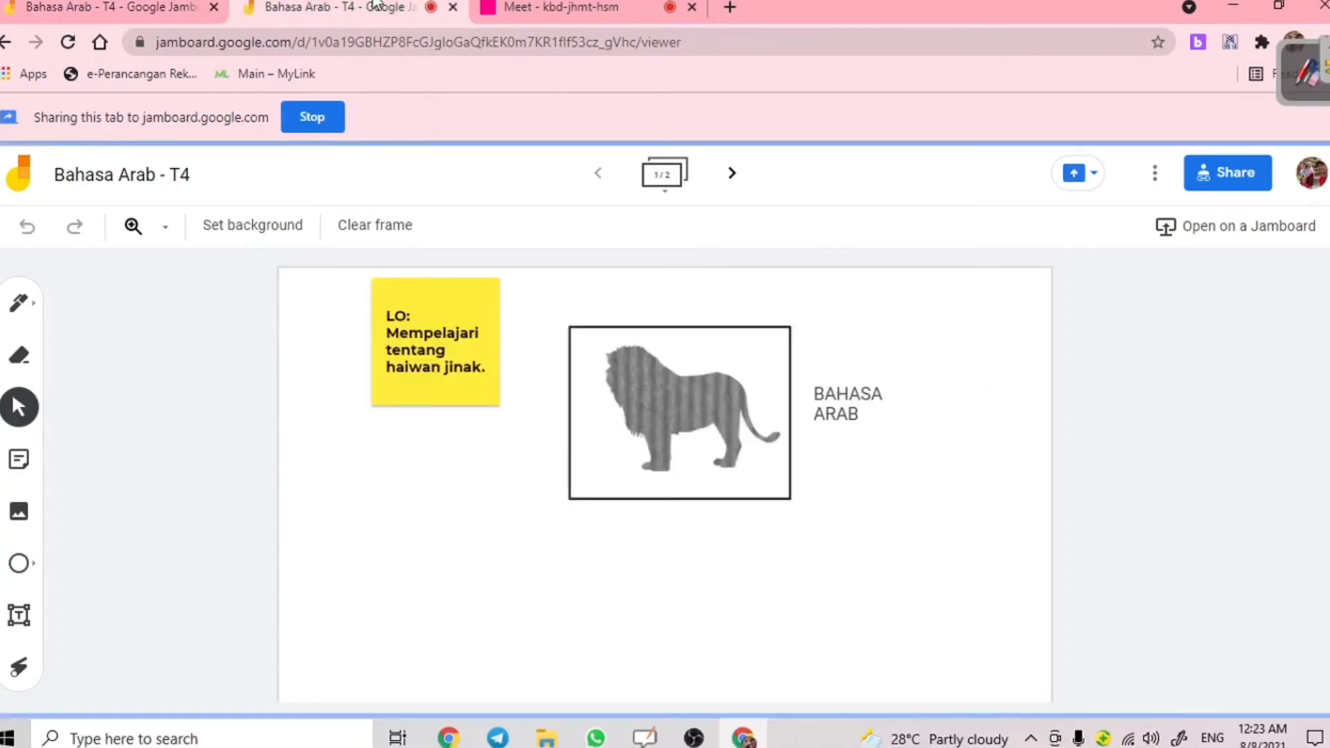
click(46, 8)
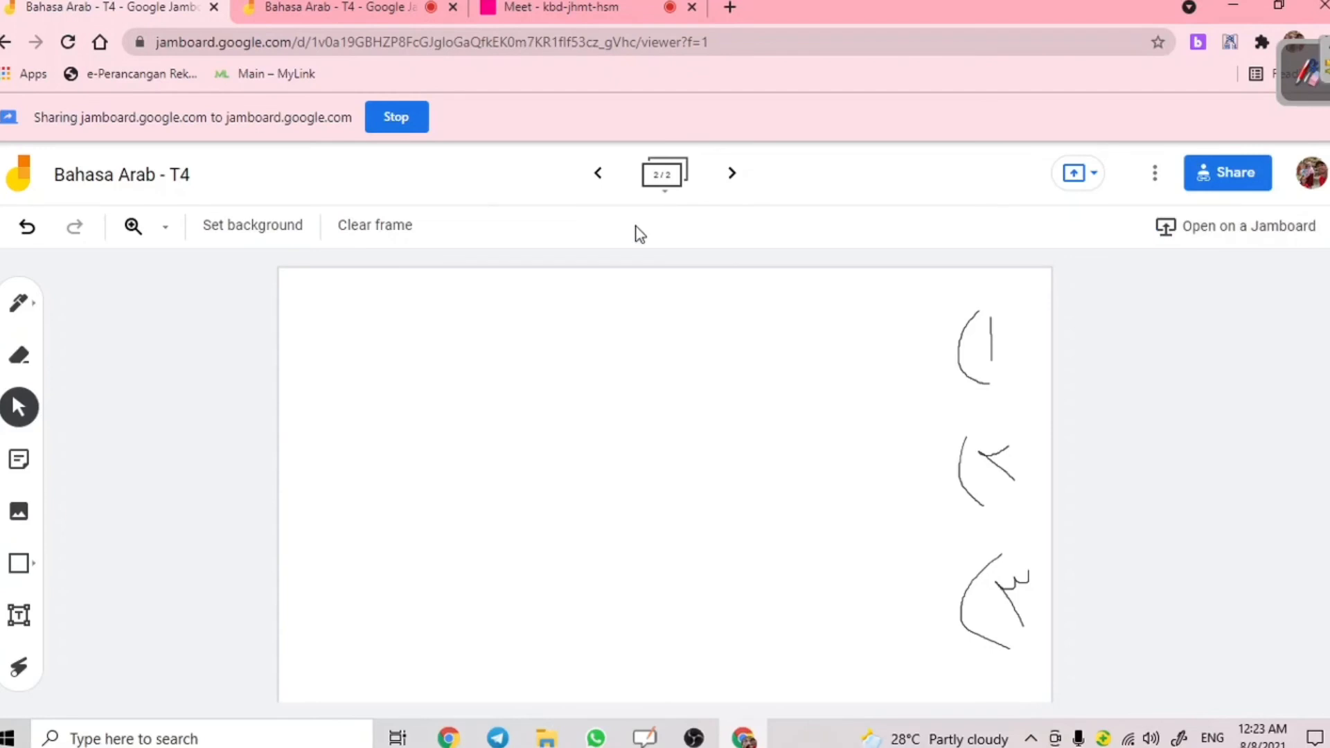
click(599, 174)
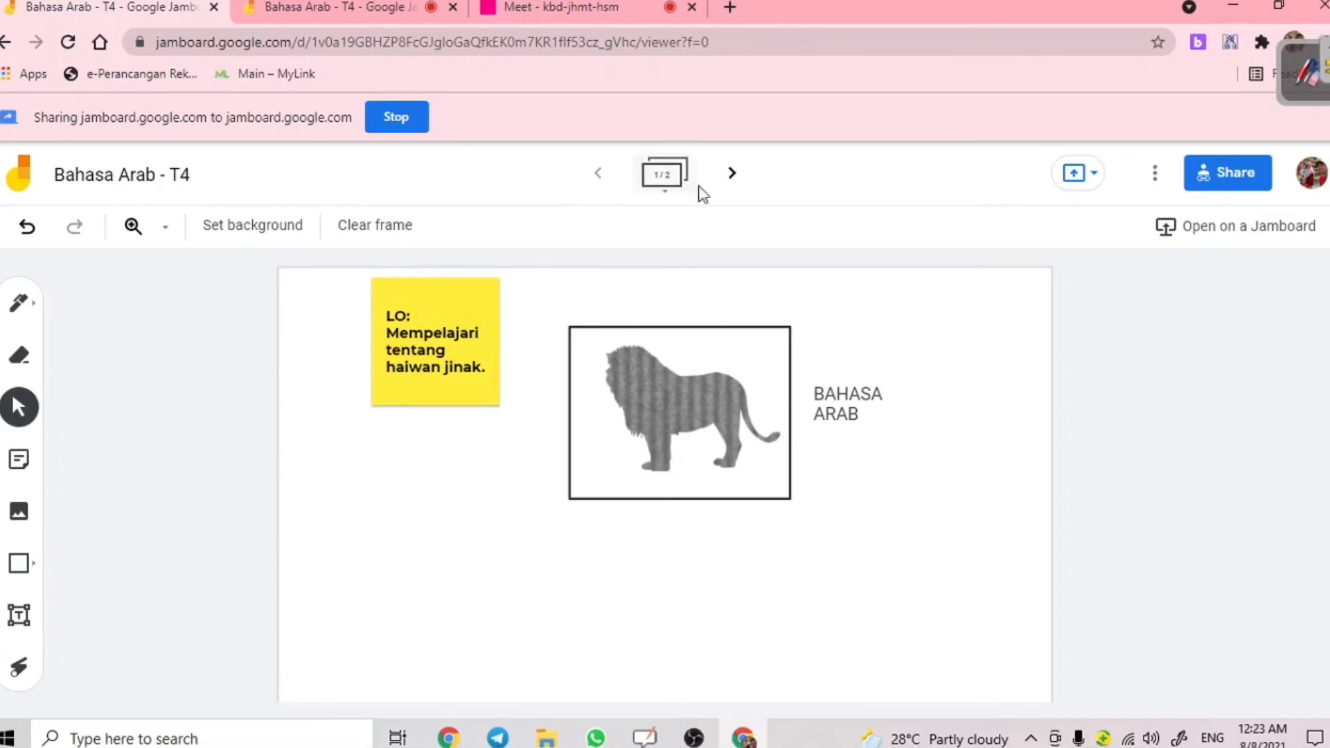
click(730, 175)
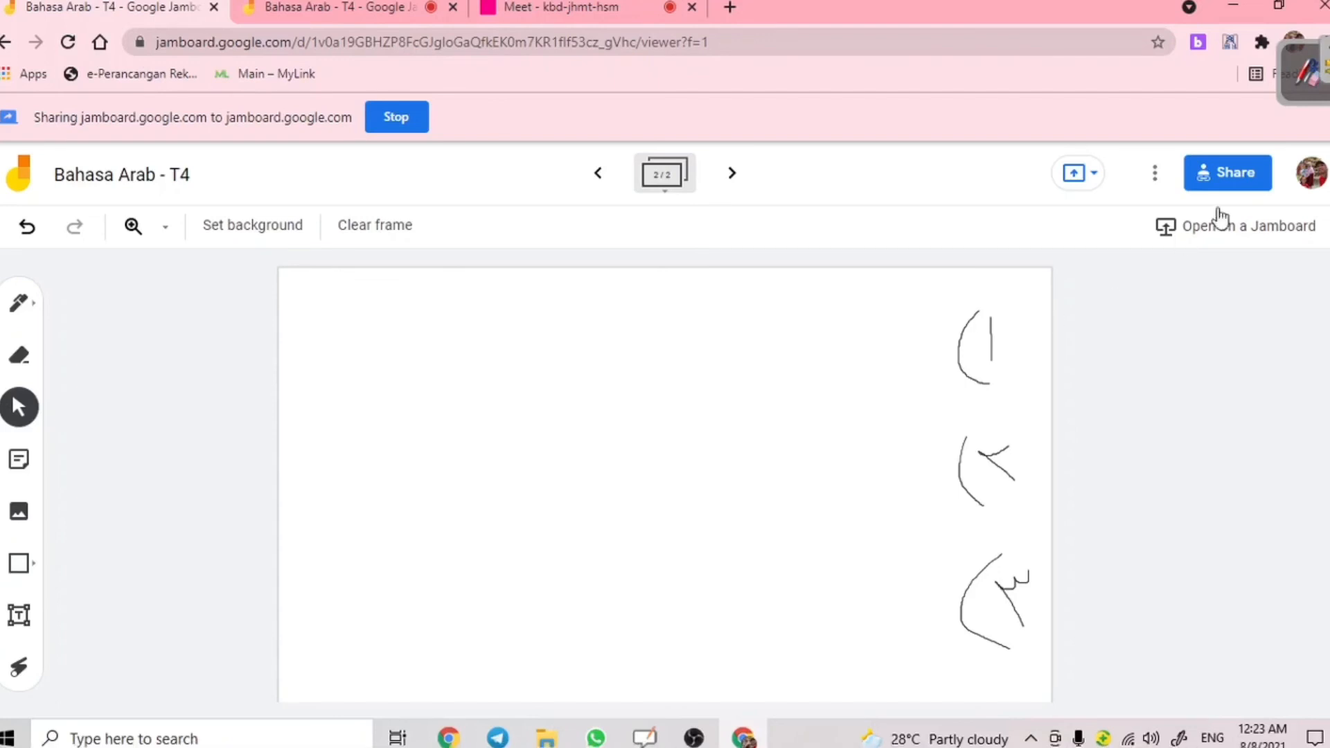
- Copy the jam's editable share link, glance at the meeting, and return to the jam
click(1233, 175)
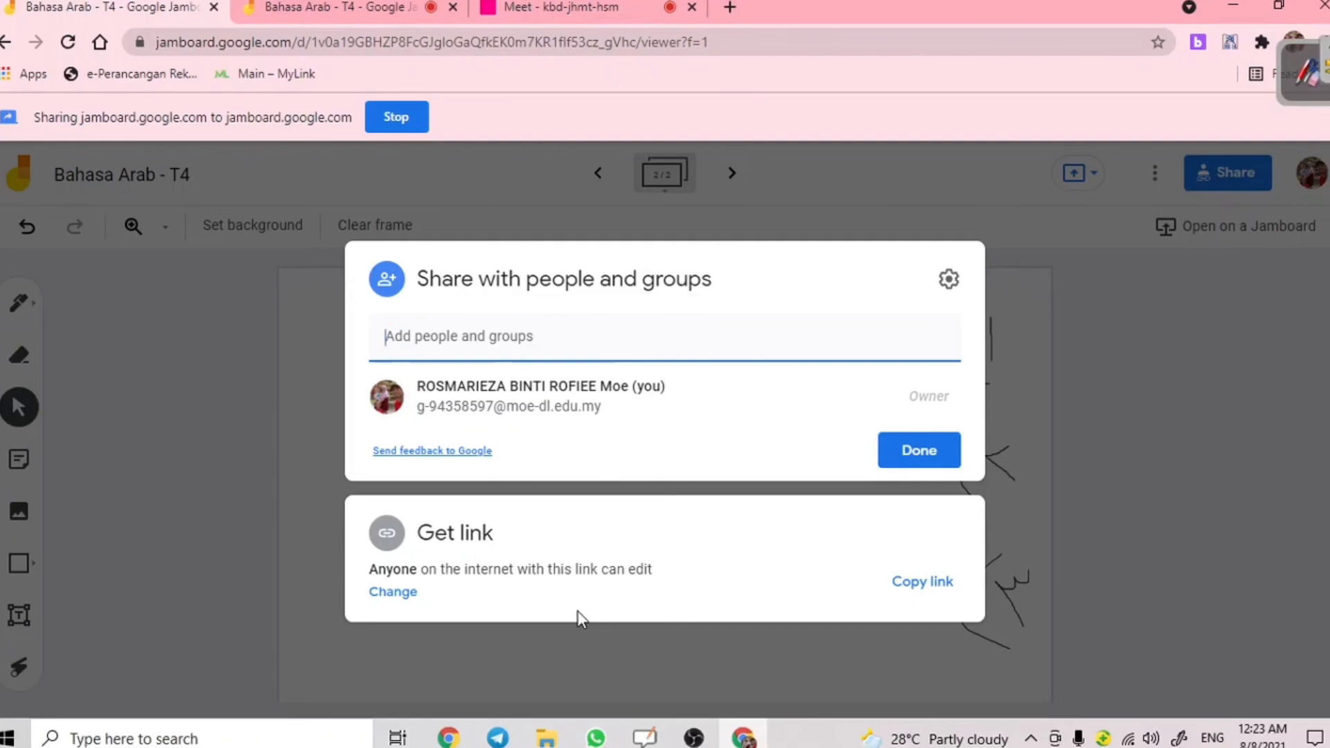
click(938, 583)
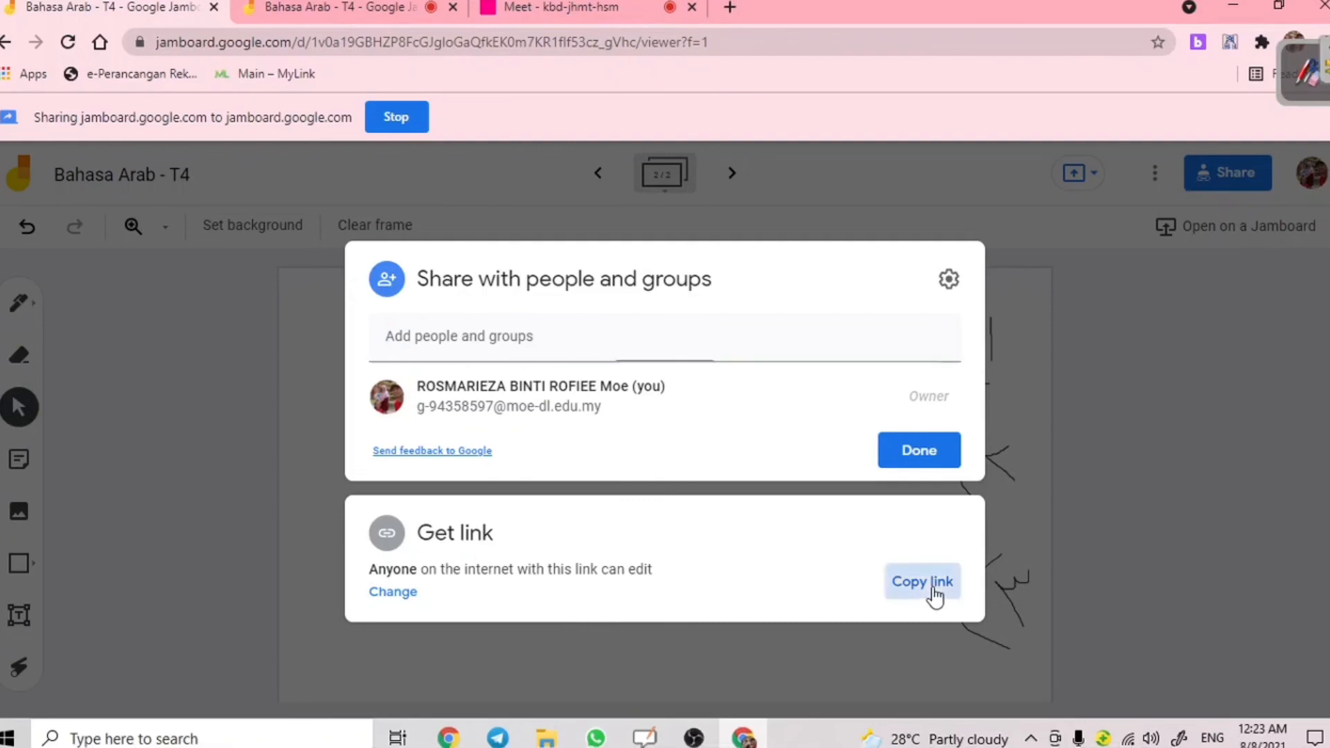
click(1186, 372)
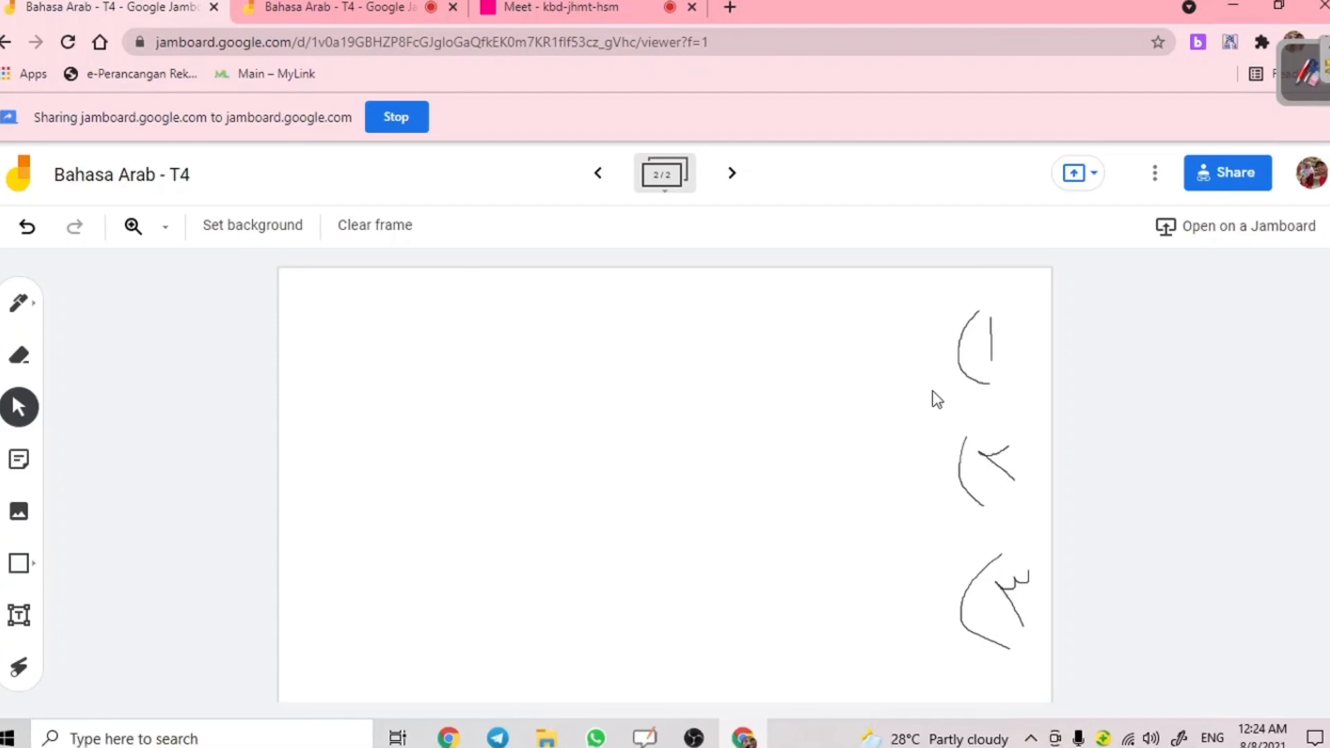
click(588, 9)
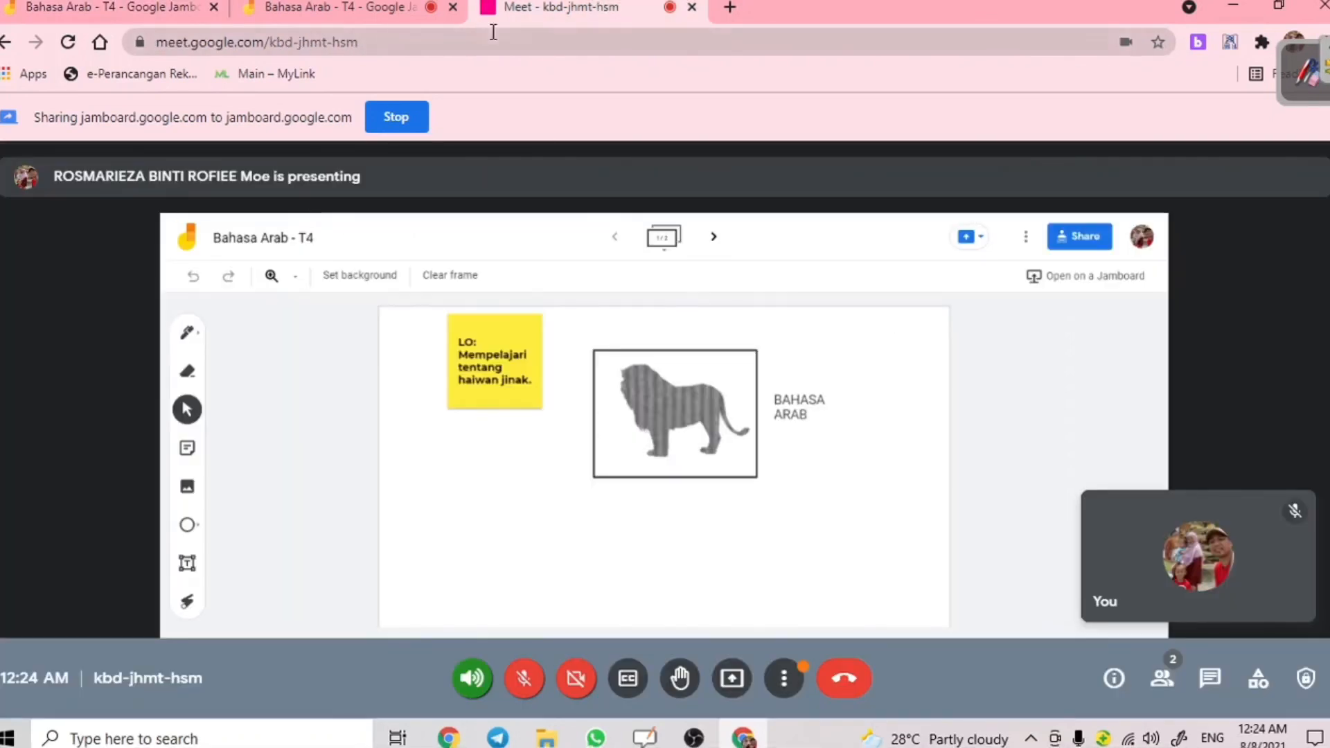
click(341, 11)
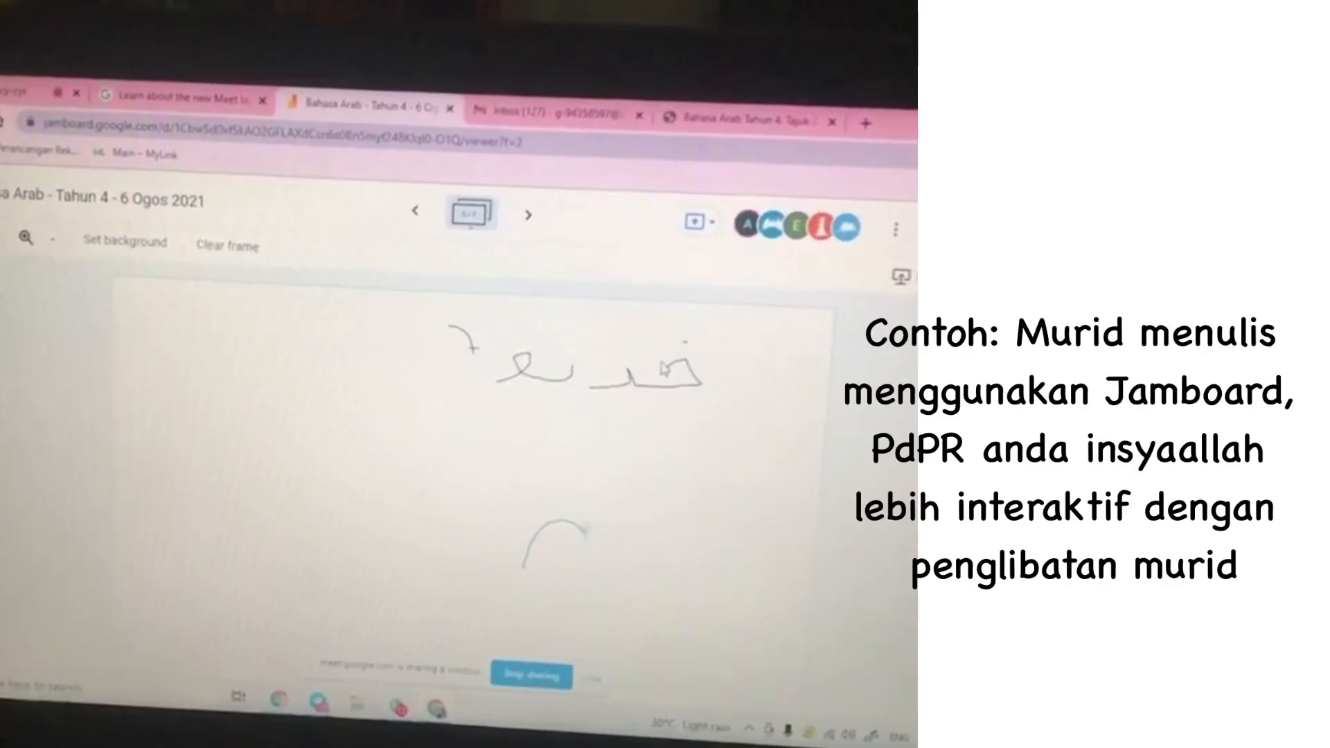